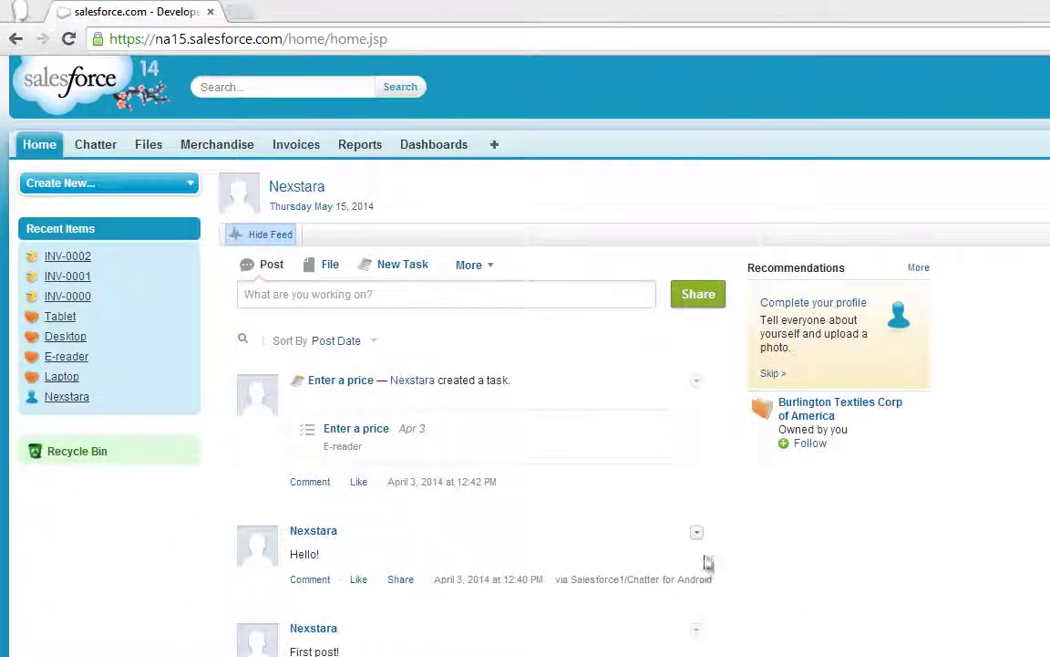
Open the Burlington Textiles Corp of America account from the Accounts home page.
click(495, 145)
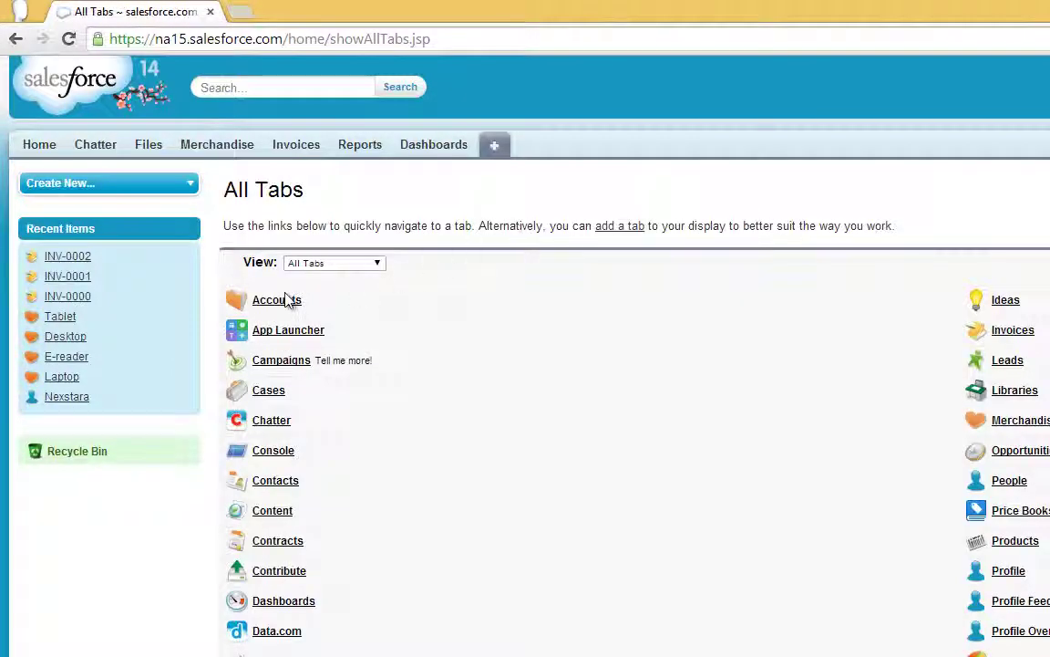
click(280, 307)
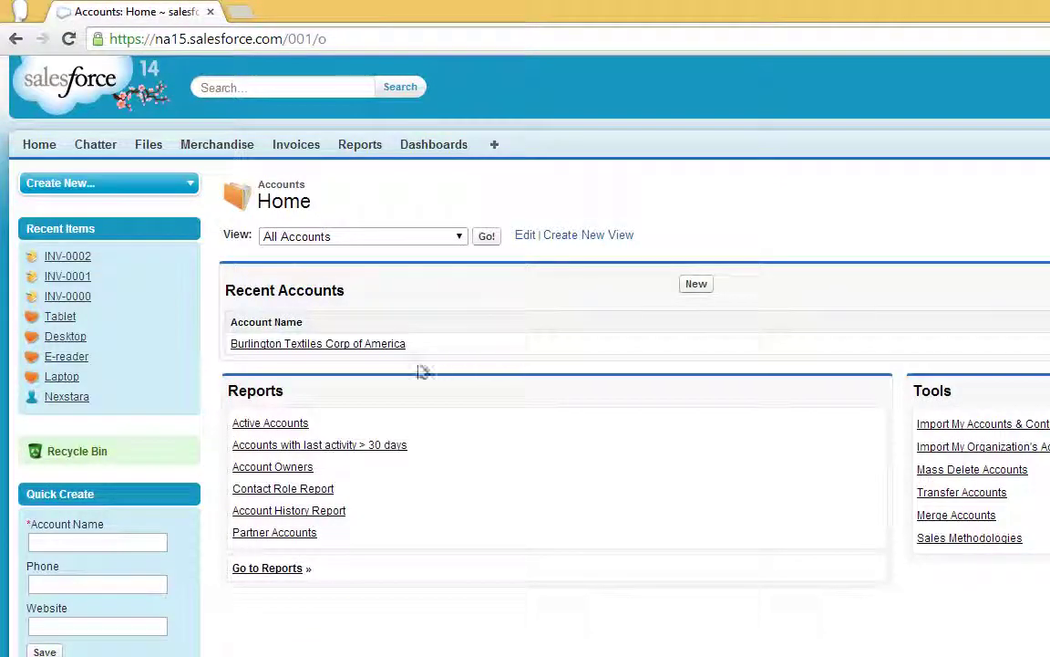
click(341, 345)
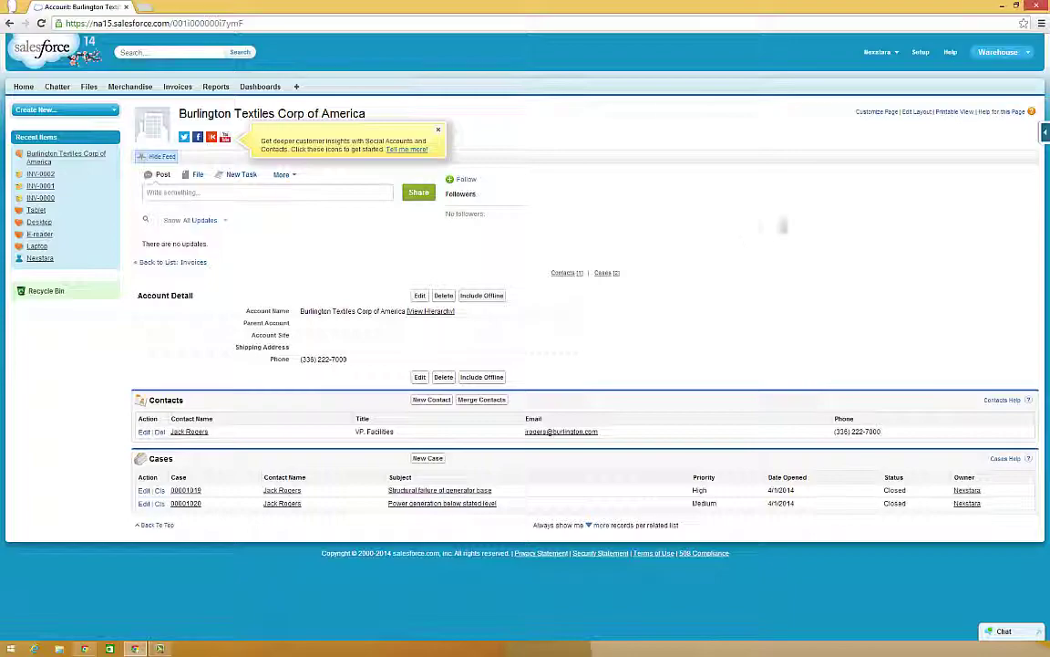
Go to the Account page layouts list under Setup > Customize > Accounts.
click(921, 52)
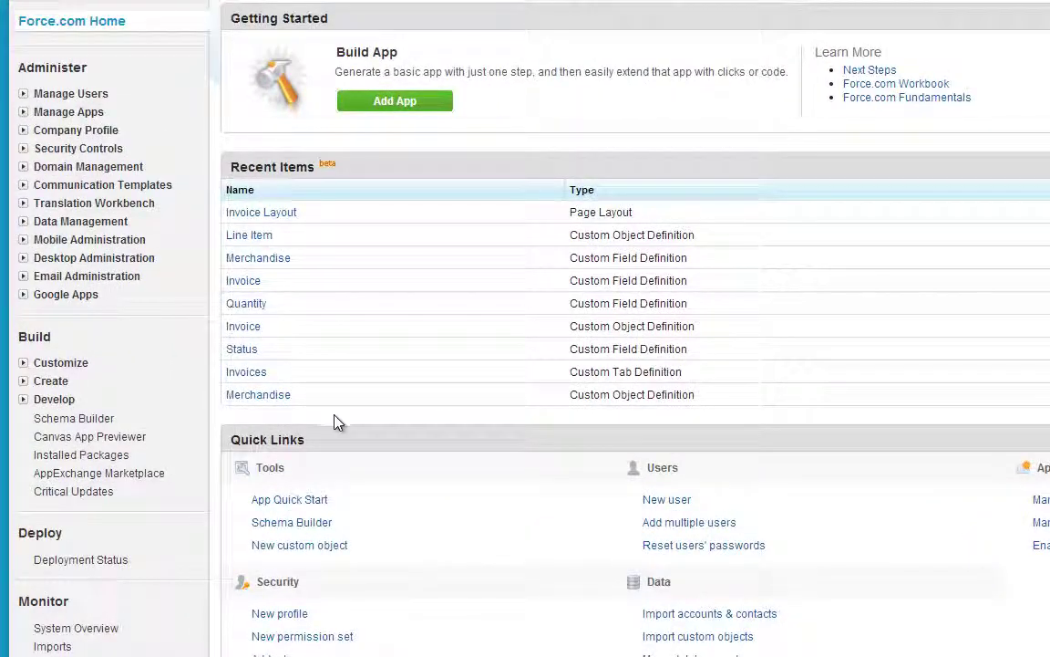
click(80, 365)
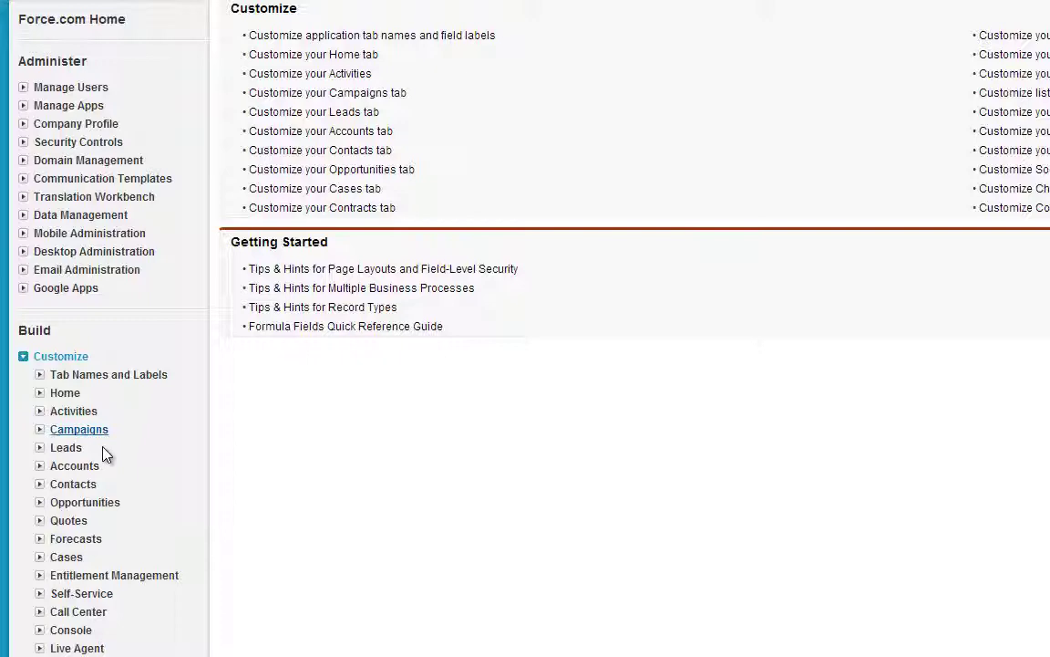
click(84, 470)
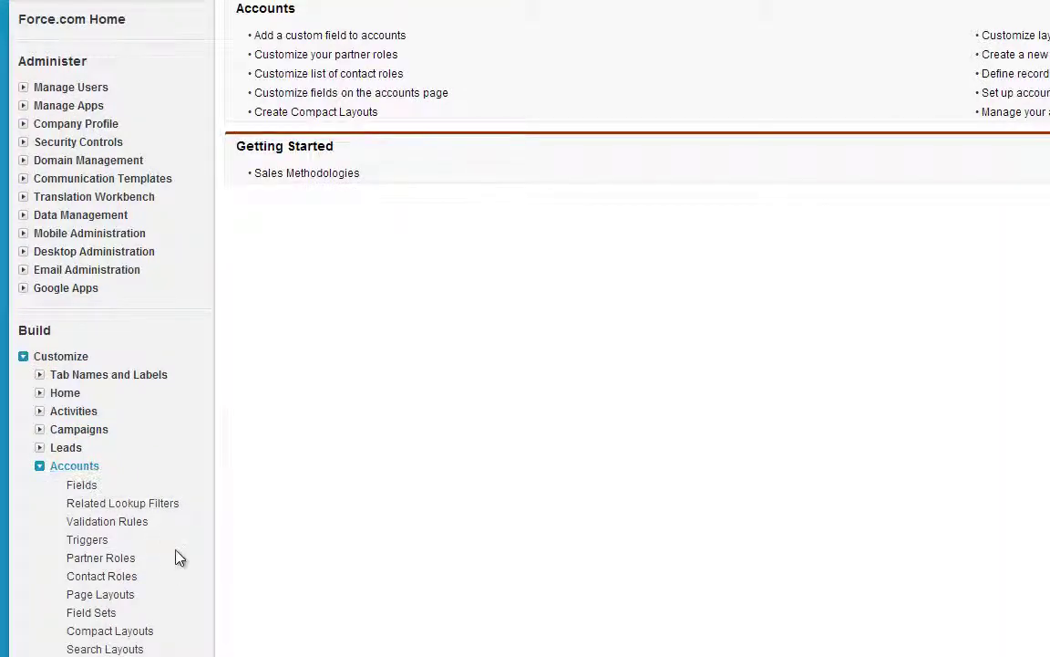
click(101, 594)
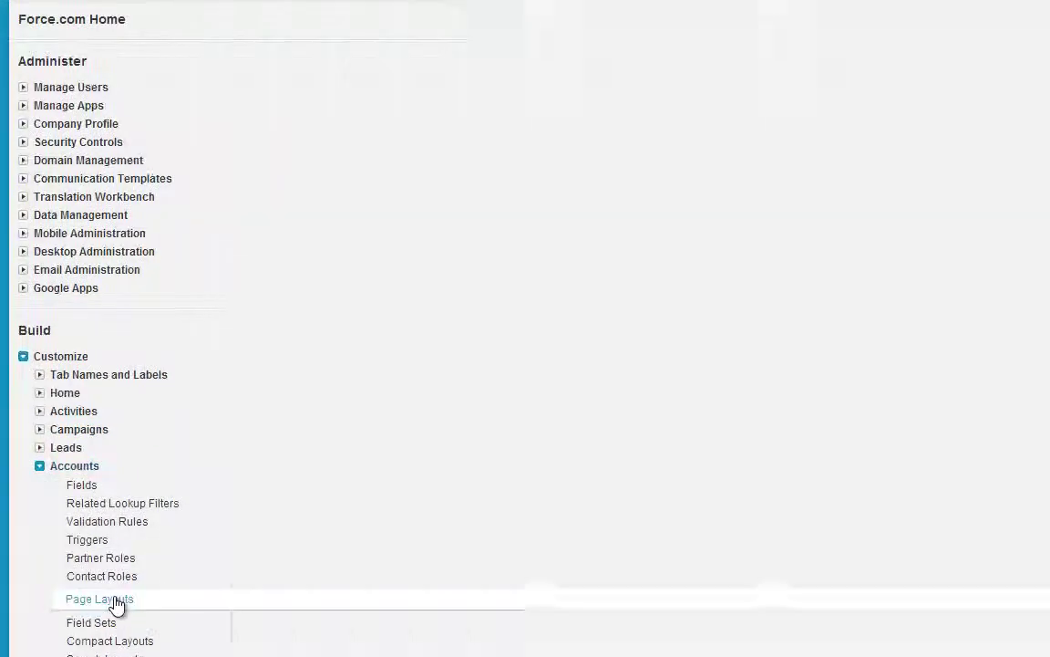
Create and save a new page layout named 'Account Mobile Layout'.
click(714, 57)
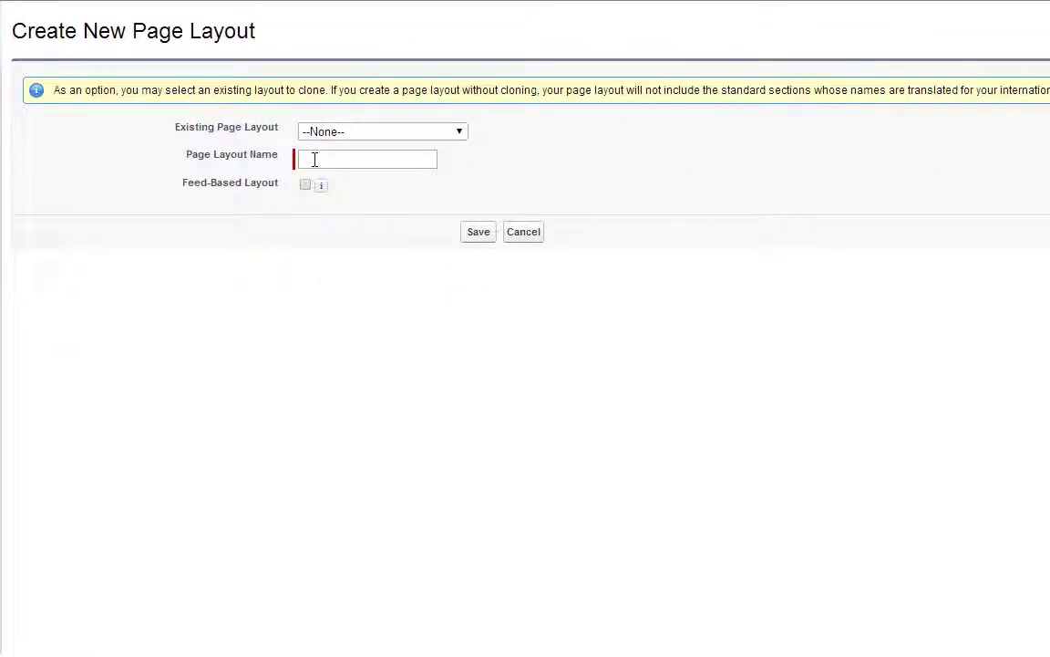
click(313, 159)
text(Accou)
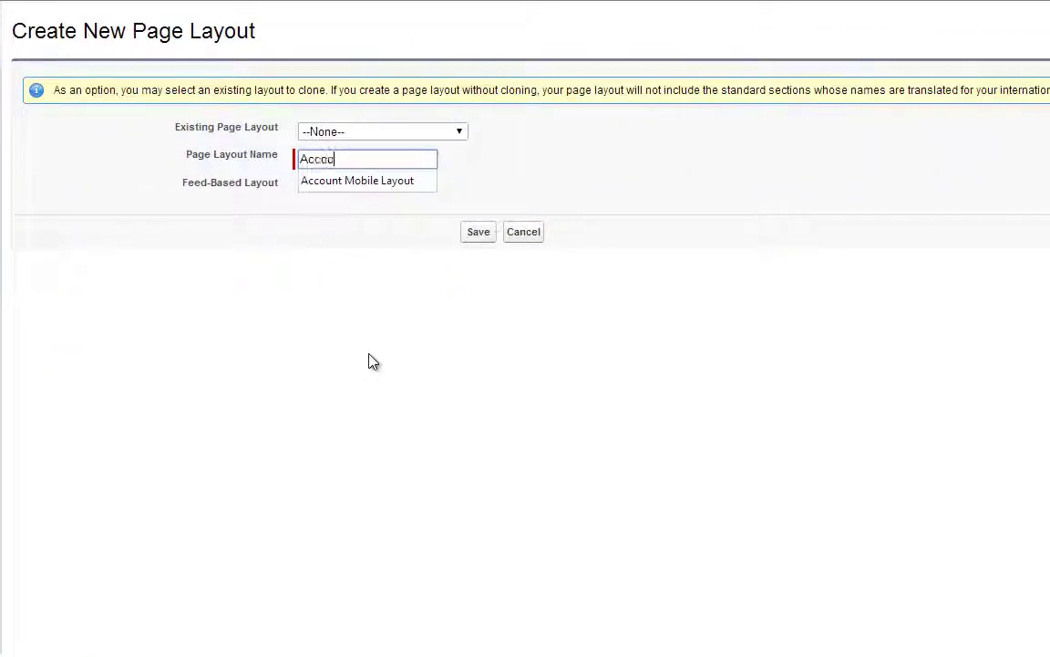
text(nt Mobile Layout)
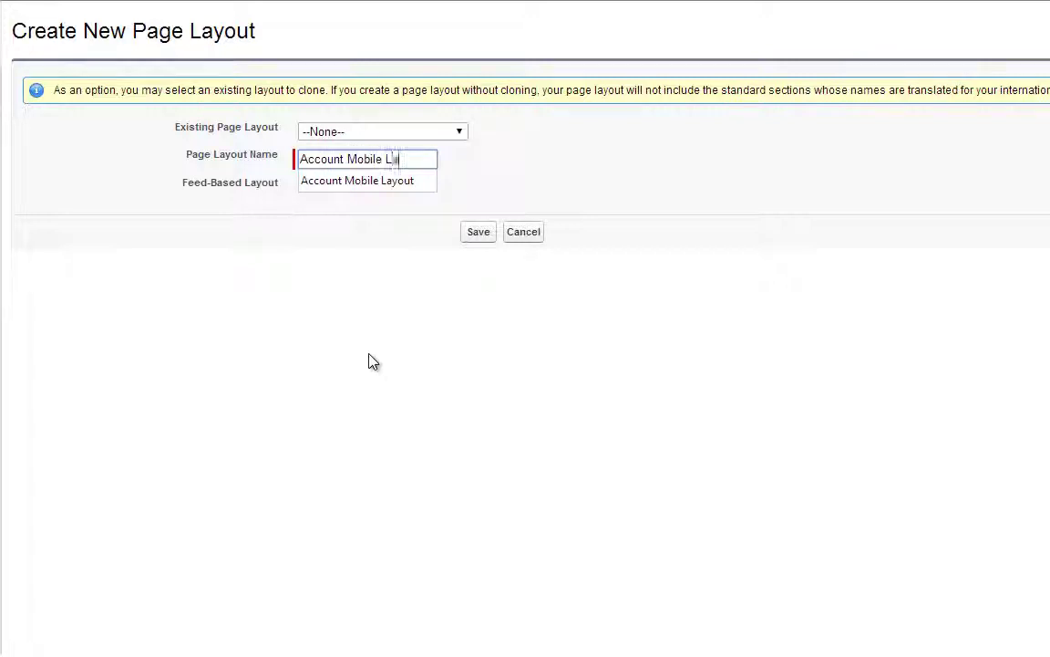
click(479, 233)
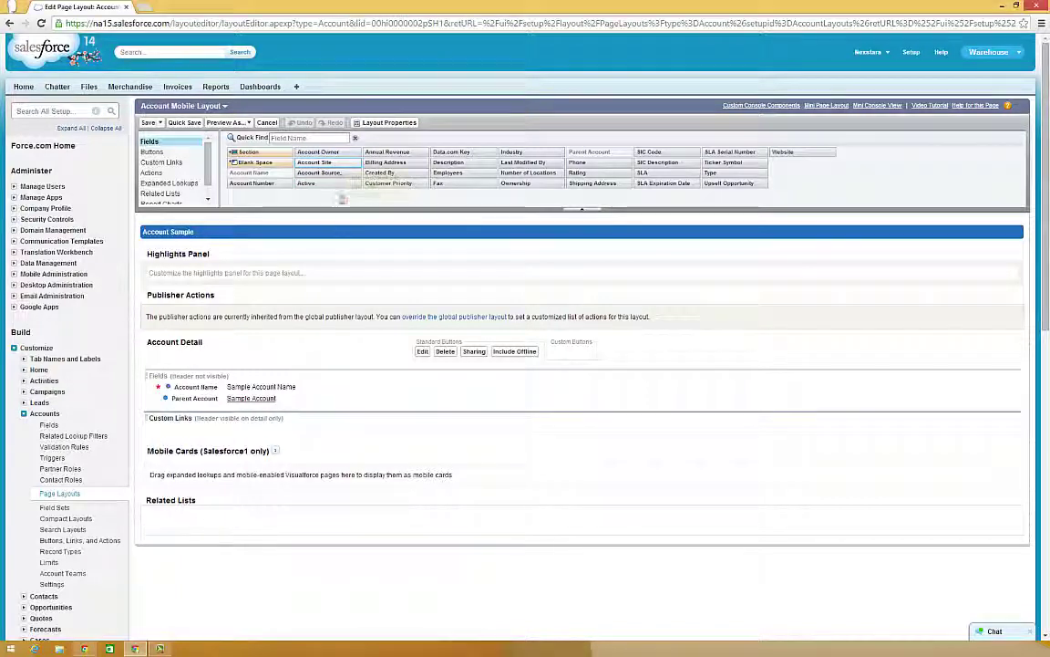
Add the Account Site, Shipping Address and Phone fields to the Account Detail section.
drag(314, 163, 300, 408)
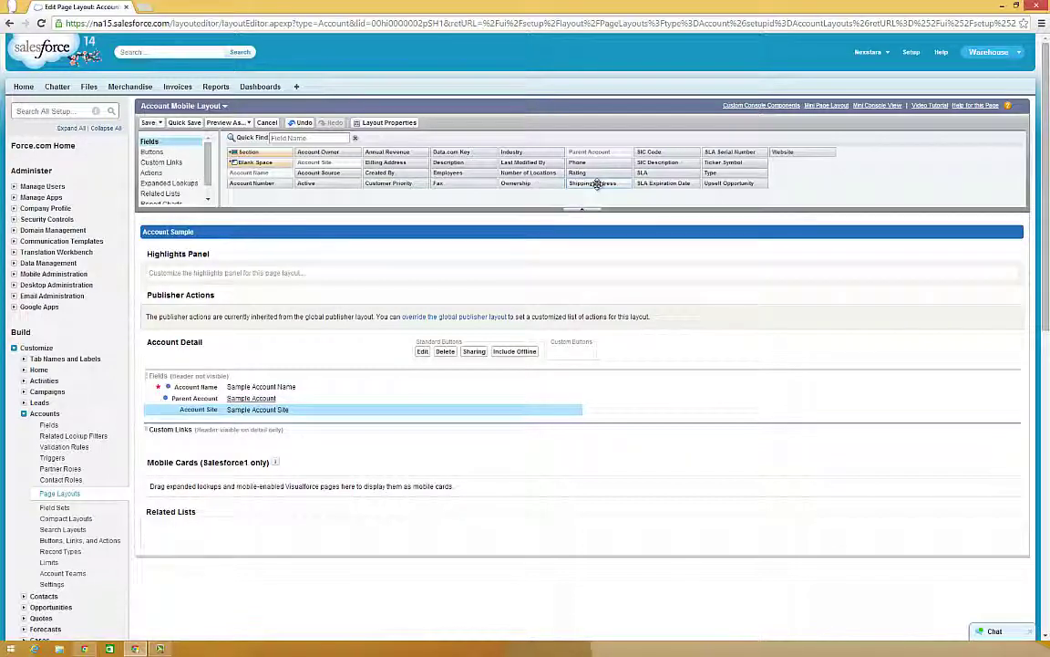
drag(597, 183, 340, 417)
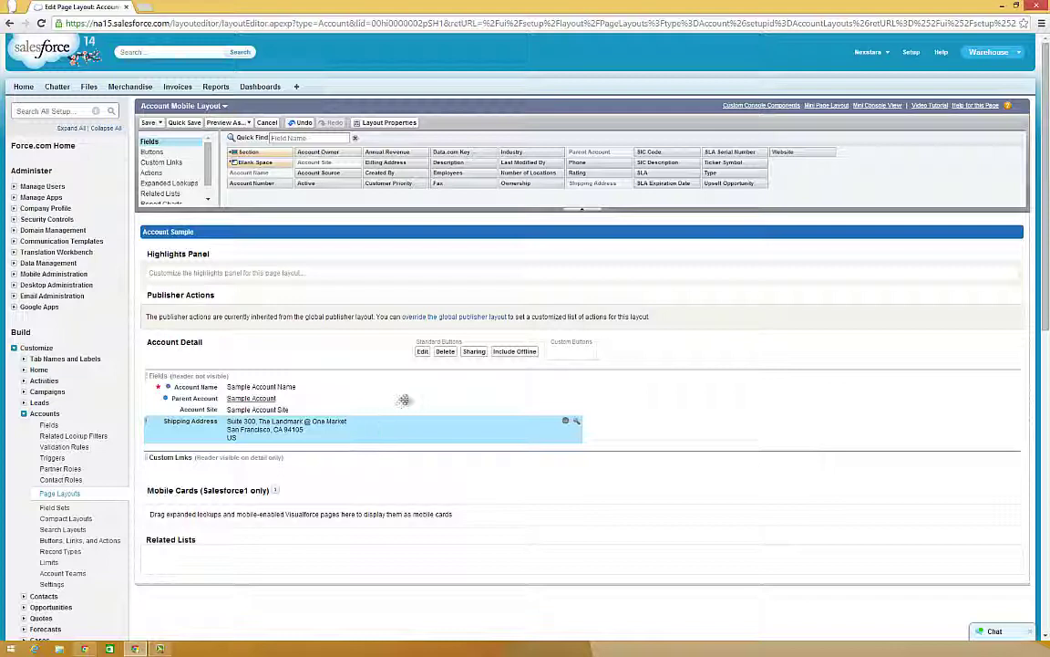
drag(583, 162, 366, 439)
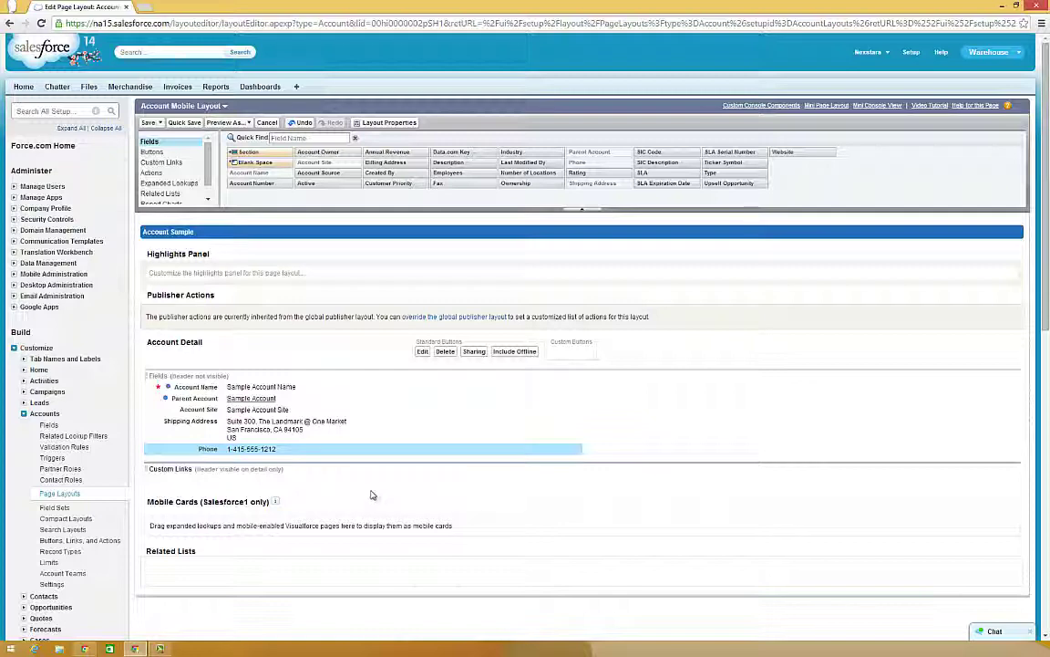
Add the Cases and Contacts related lists to the layout, with Contacts above Cases.
click(170, 194)
scroll(172, 198, down, 1)
scroll(171, 198, down, 3)
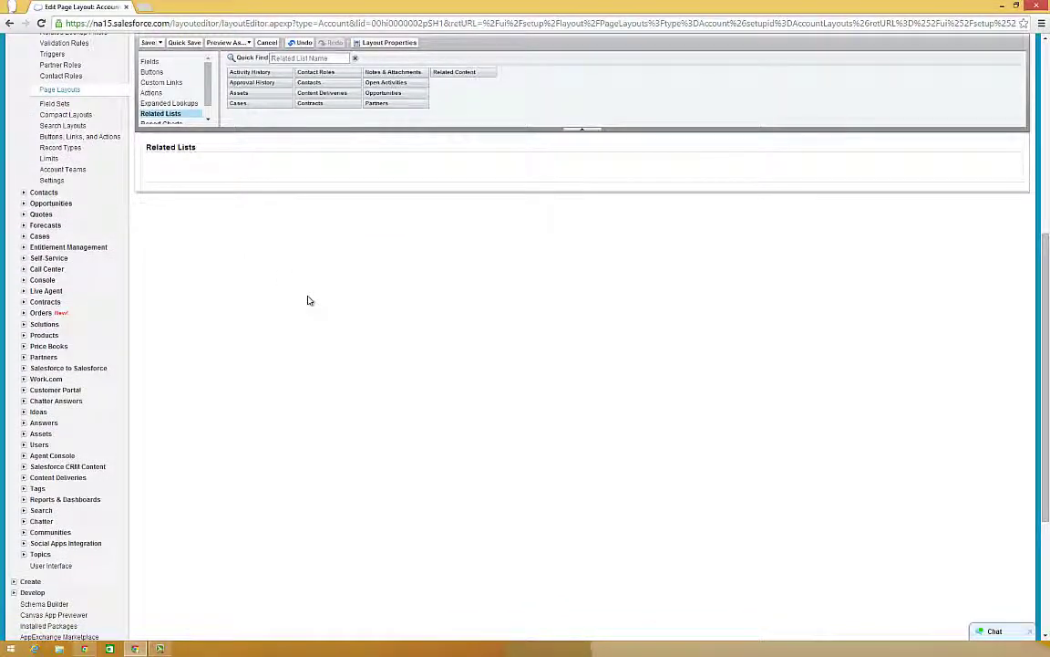
drag(239, 103, 259, 170)
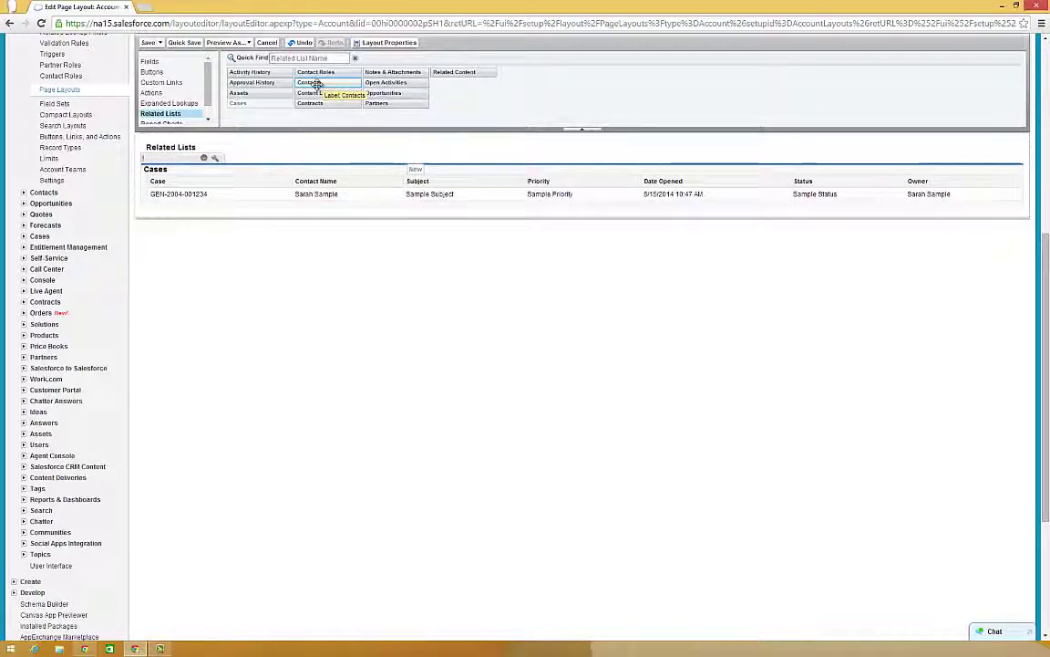
drag(316, 83, 276, 205)
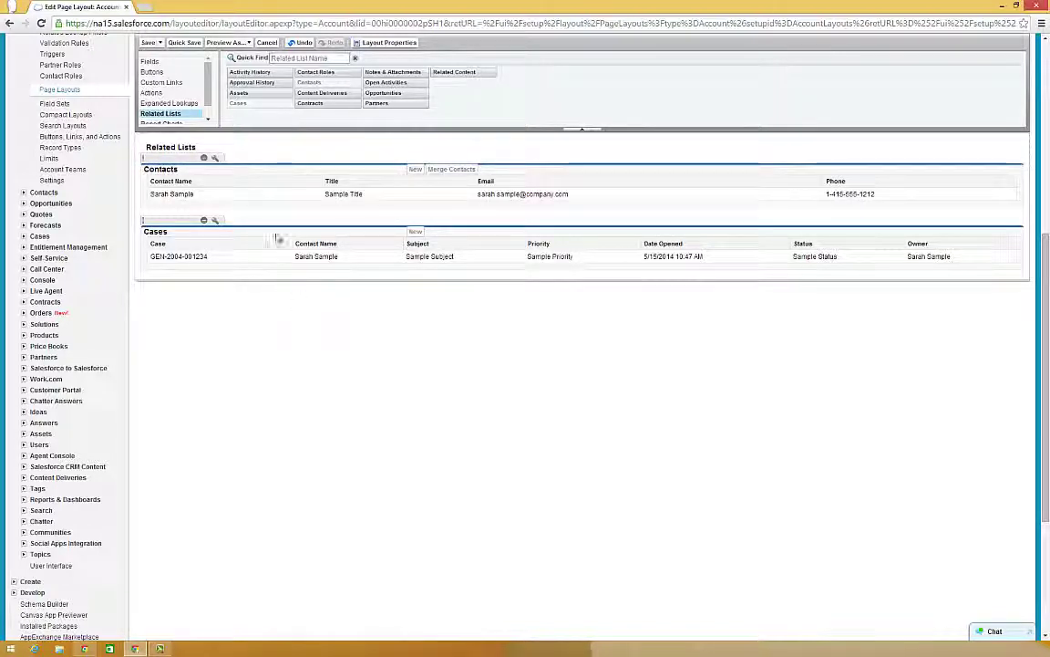
Save the layout keeping users' related list customizations, then show Page Layout Assignment.
click(147, 42)
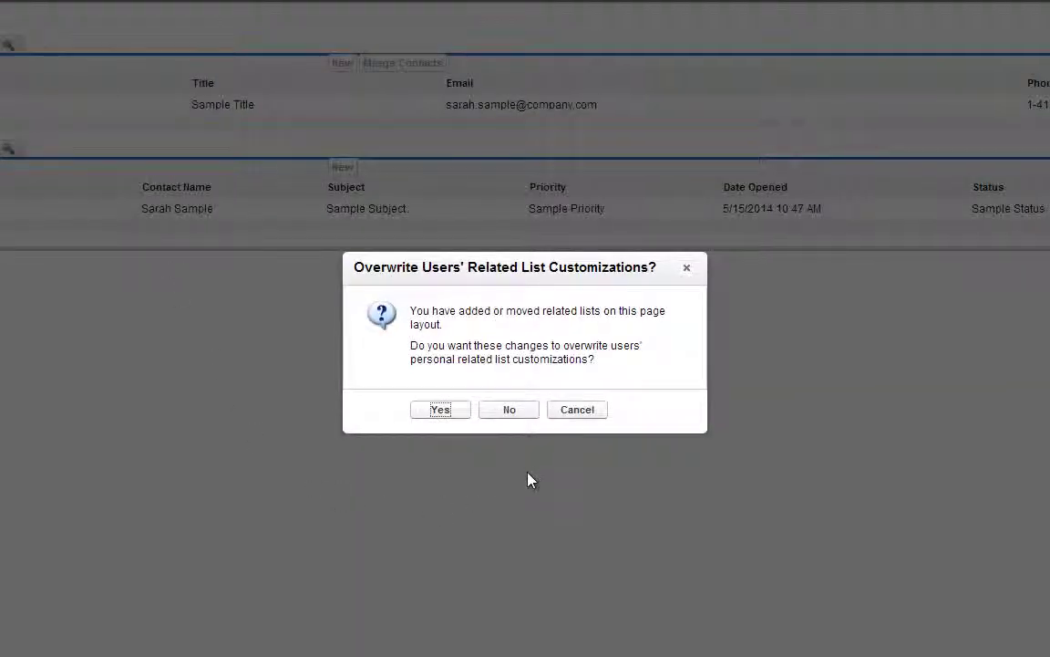
click(512, 413)
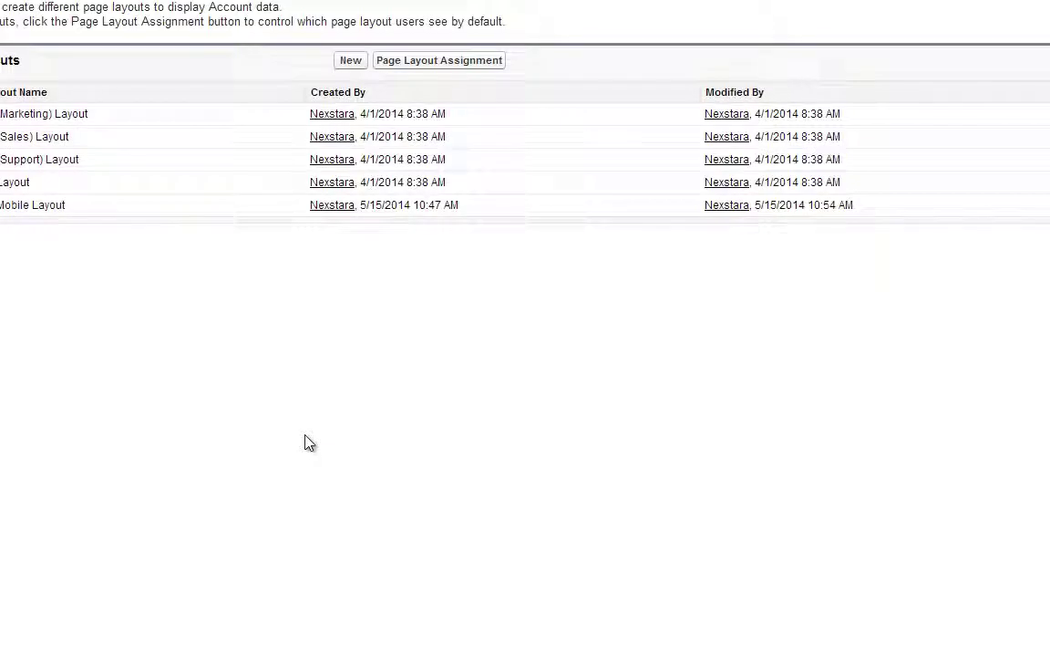
click(494, 65)
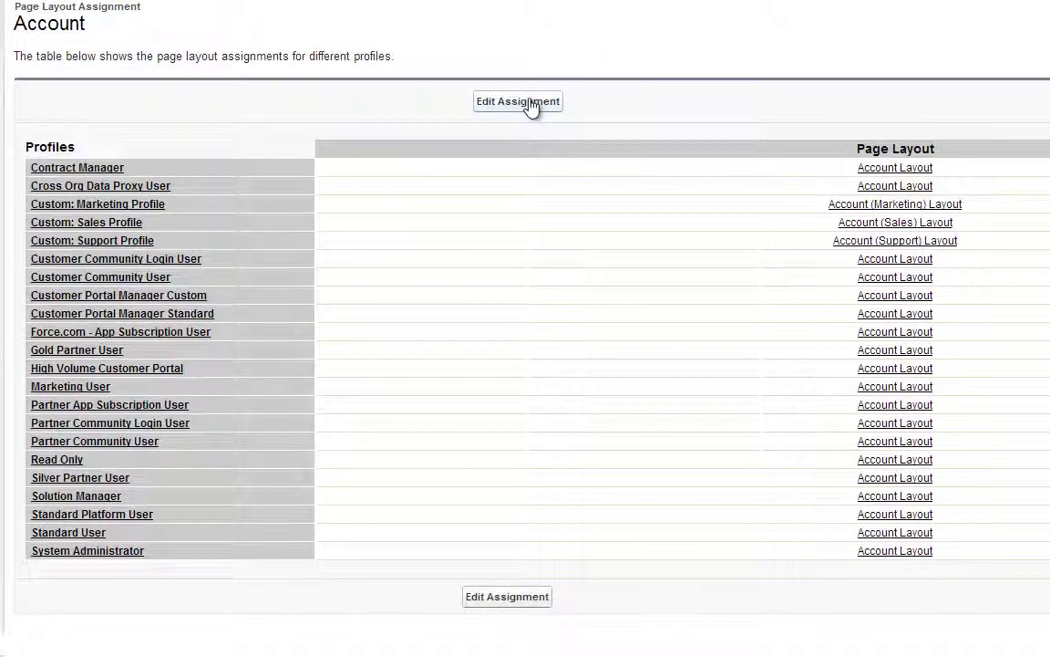
Assign Account Mobile Layout to the System Administrator profile and save the assignment.
click(531, 102)
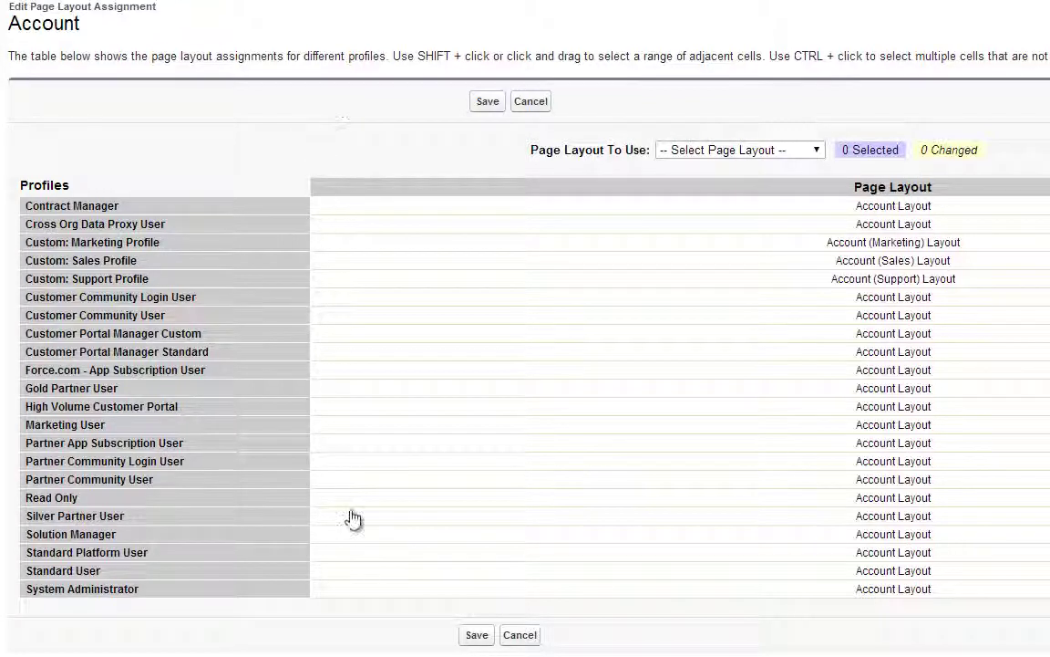
click(116, 593)
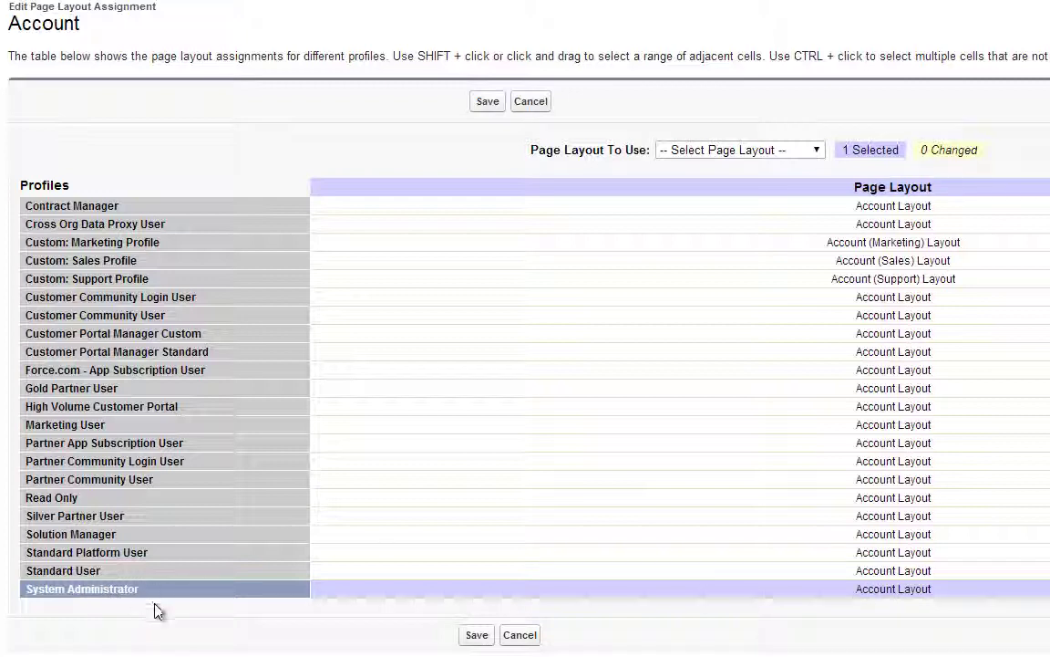
click(690, 151)
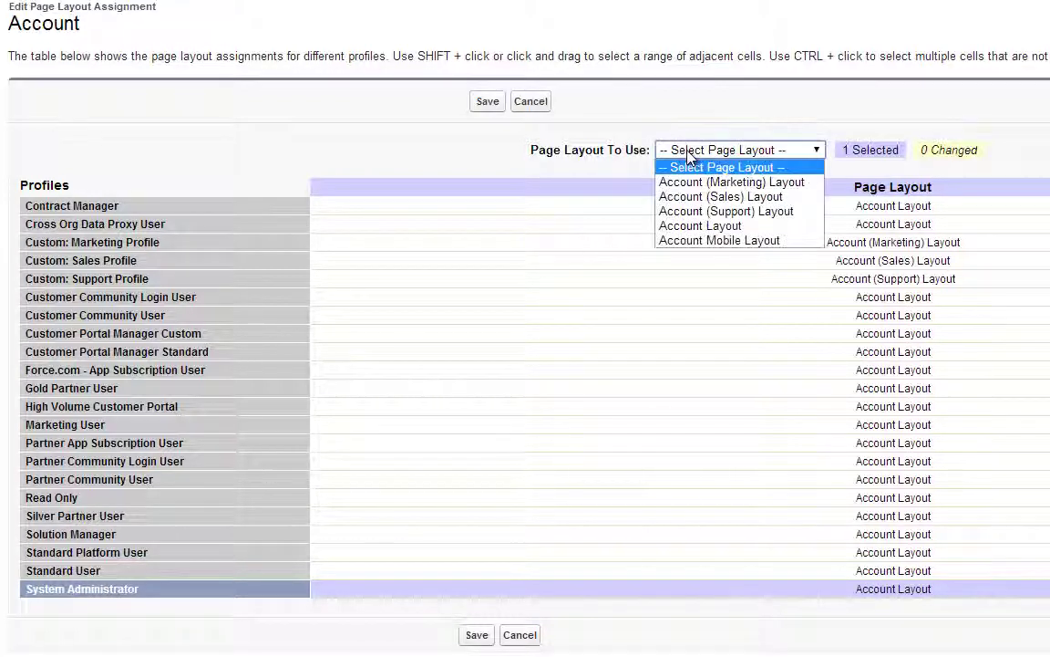
click(693, 241)
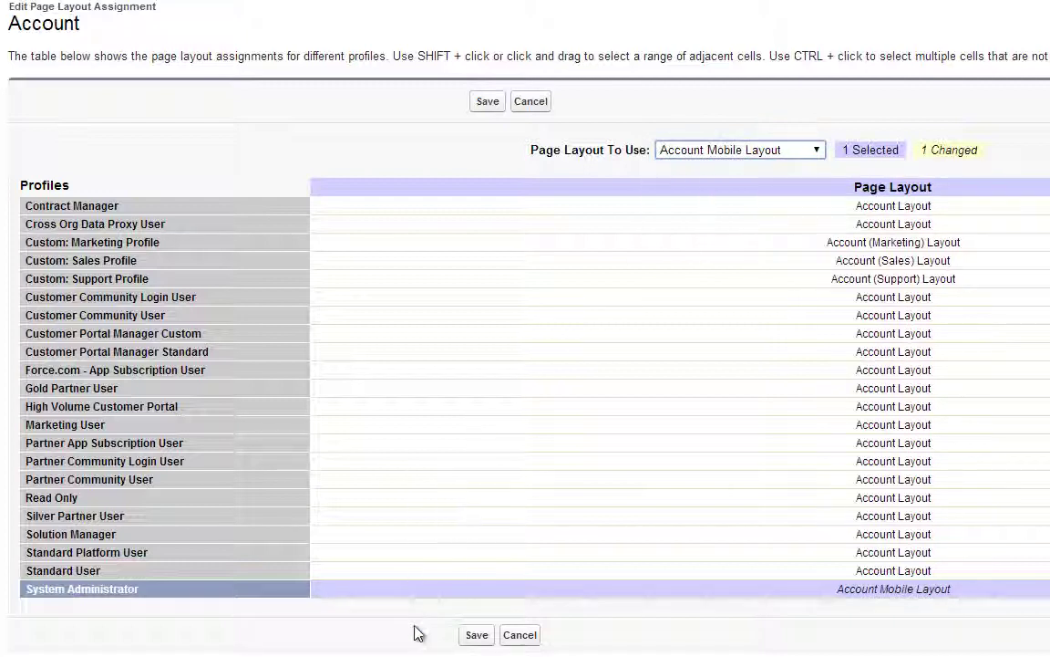
click(477, 639)
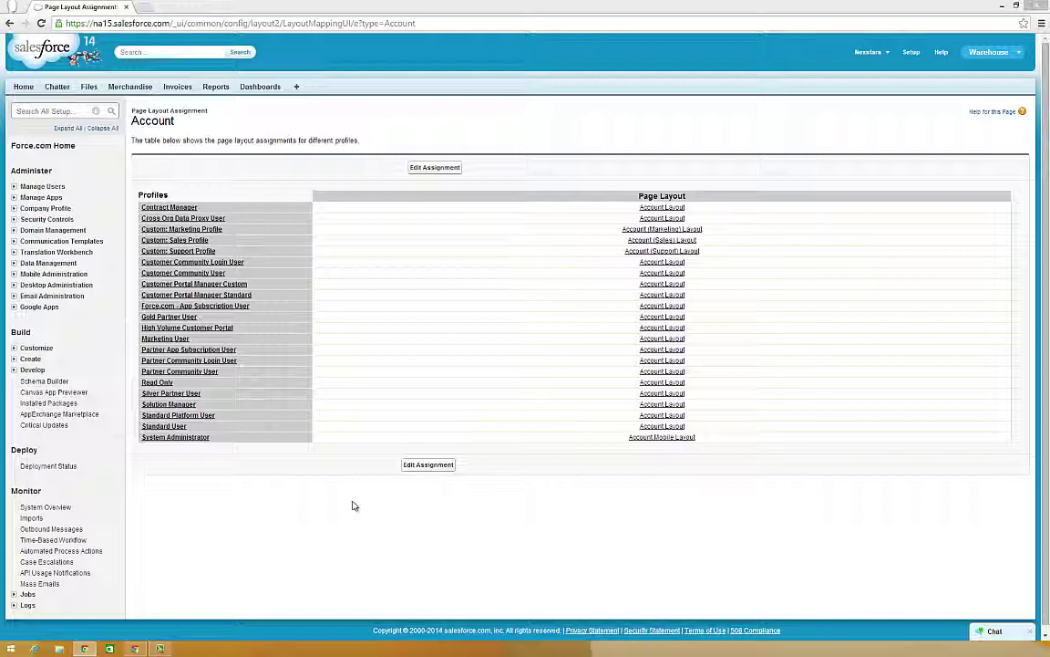
Open the Merchandise object from Setup > Create > Objects and scroll to its Compact Layouts.
click(912, 54)
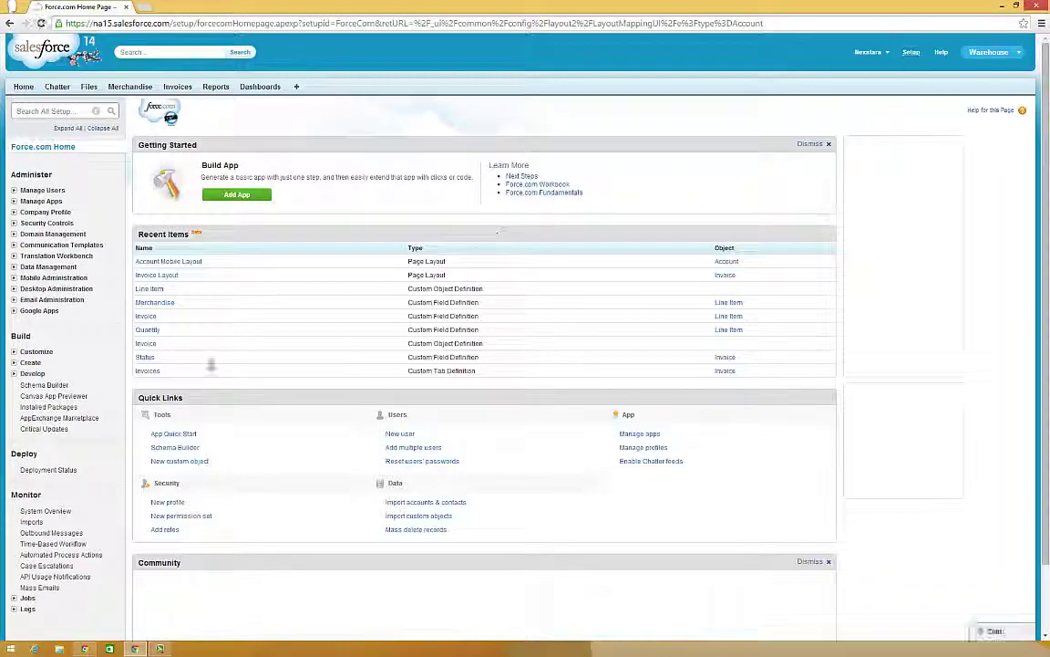
click(32, 364)
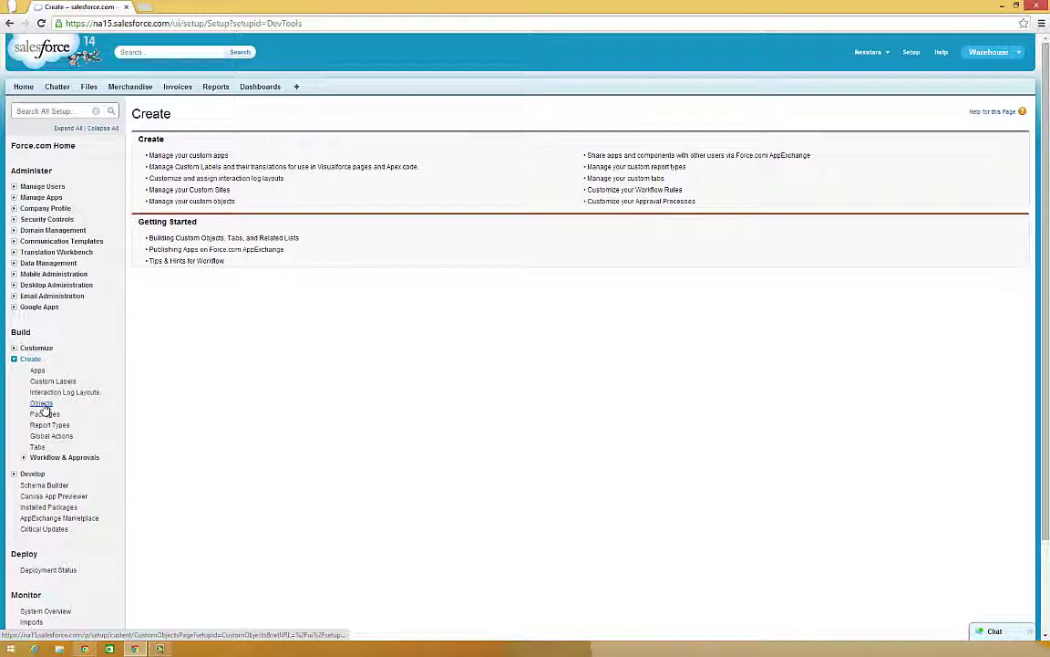
click(41, 404)
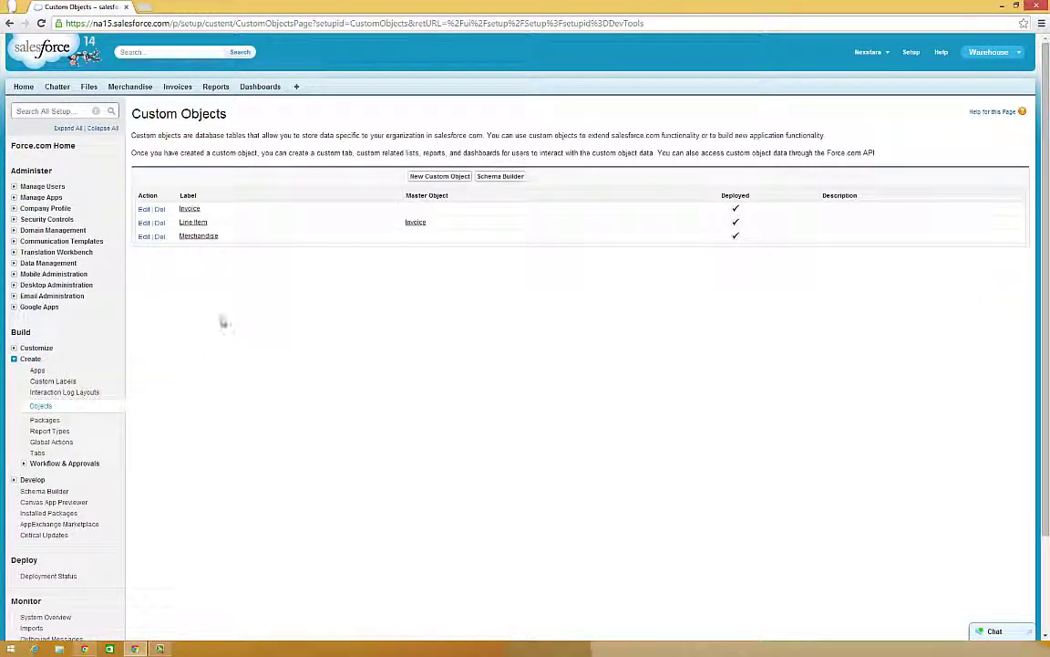
click(201, 237)
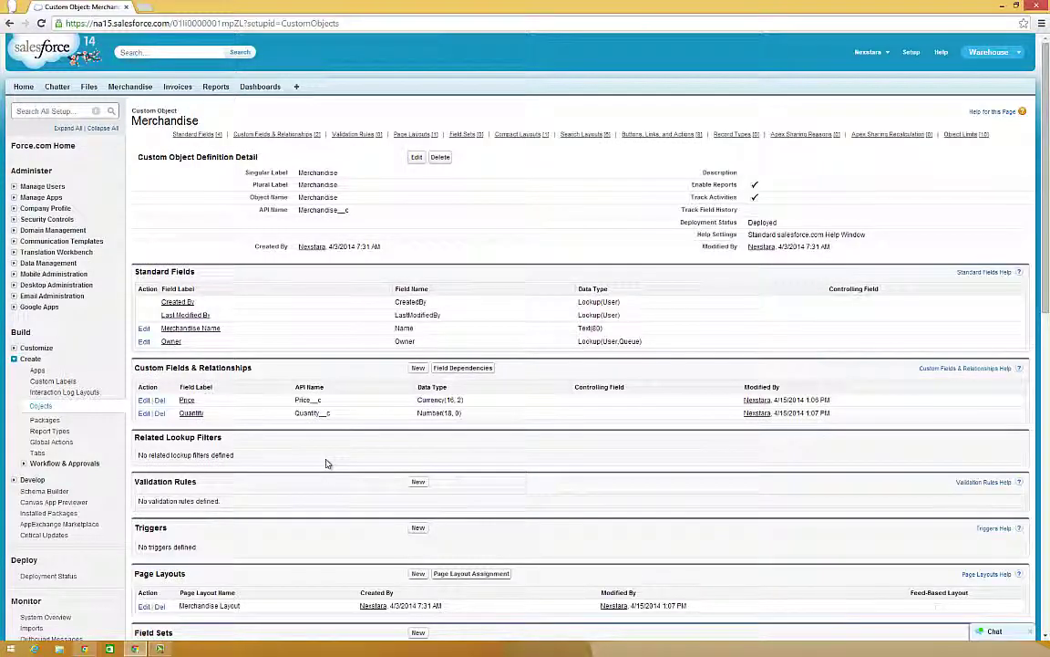
scroll(326, 464, down, 3)
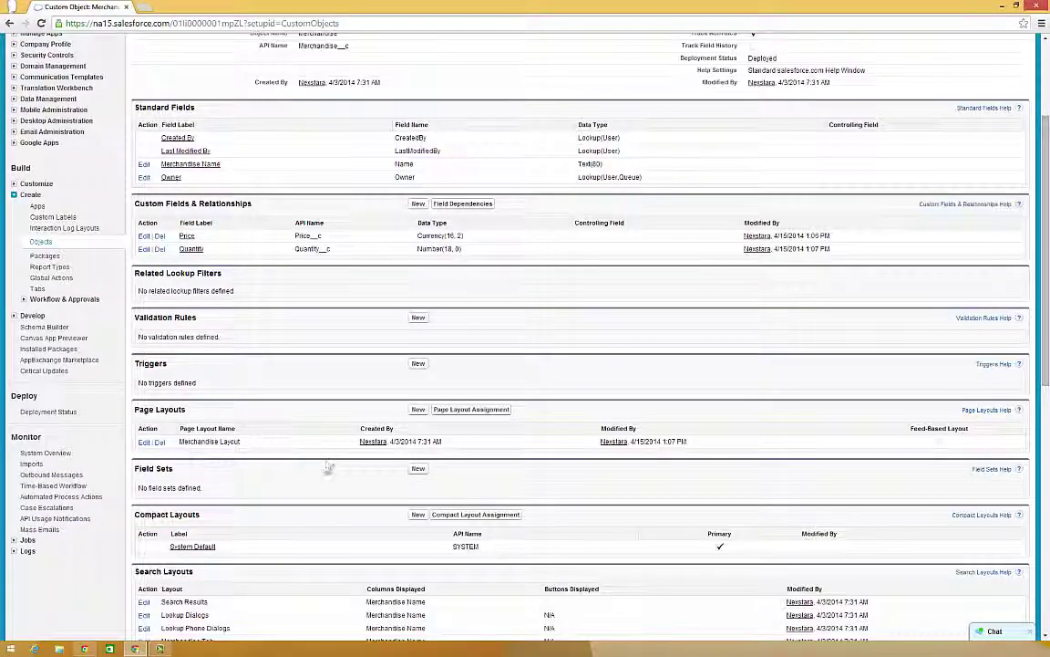
Define a compact layout labelled 'Merchandise Compact Layout' with Merchandise Name, Price and Quantity.
click(417, 515)
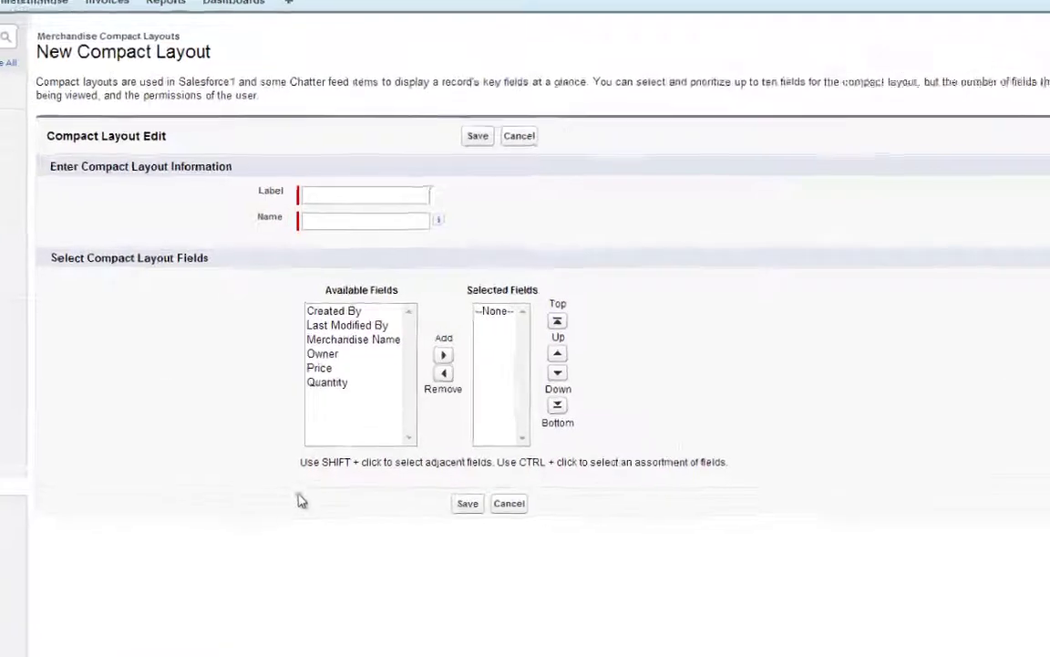
click(335, 187)
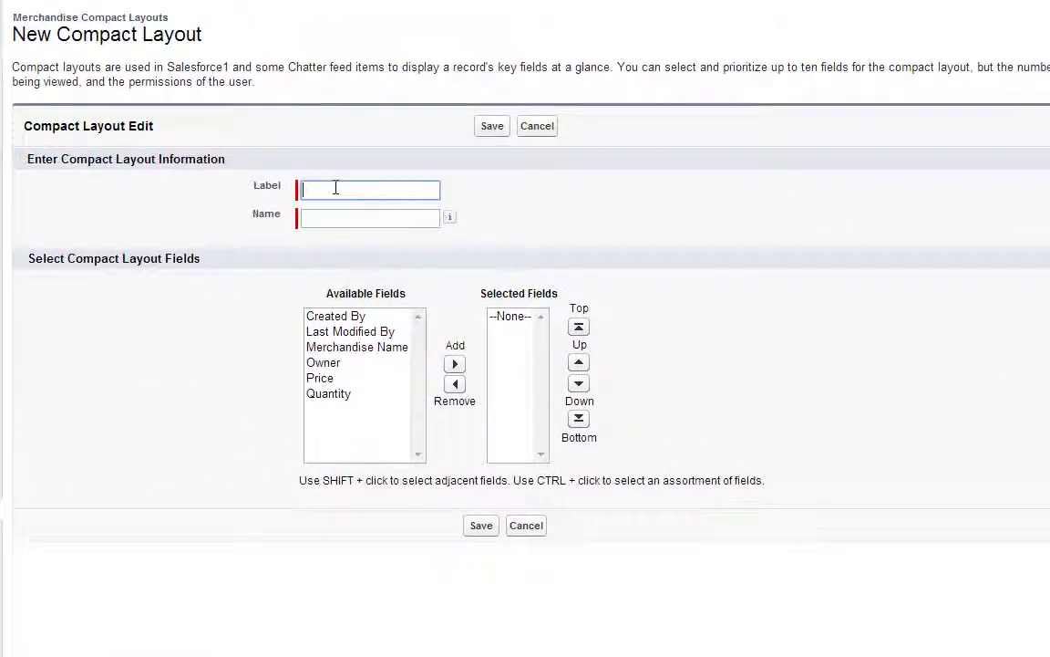
text(Merchan)
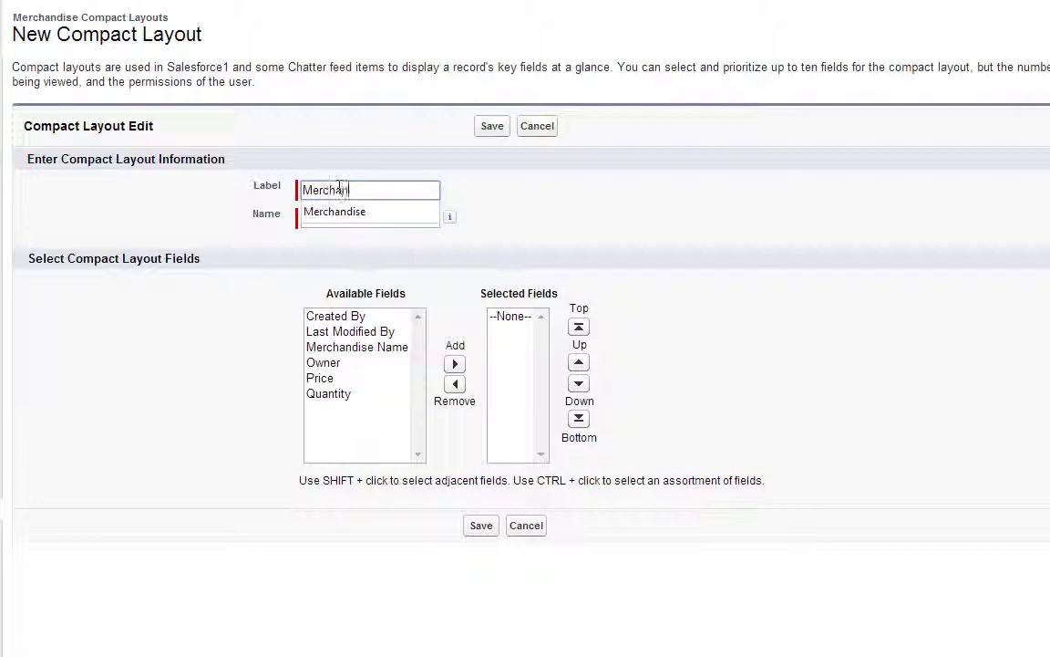
text(dise )
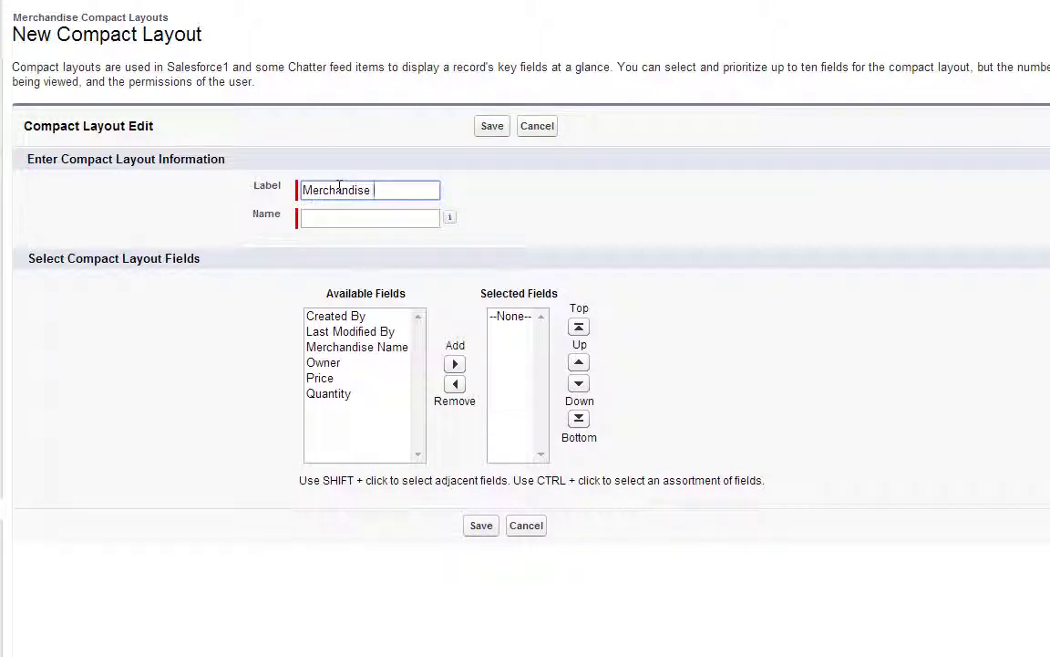
text(Compact Layout)
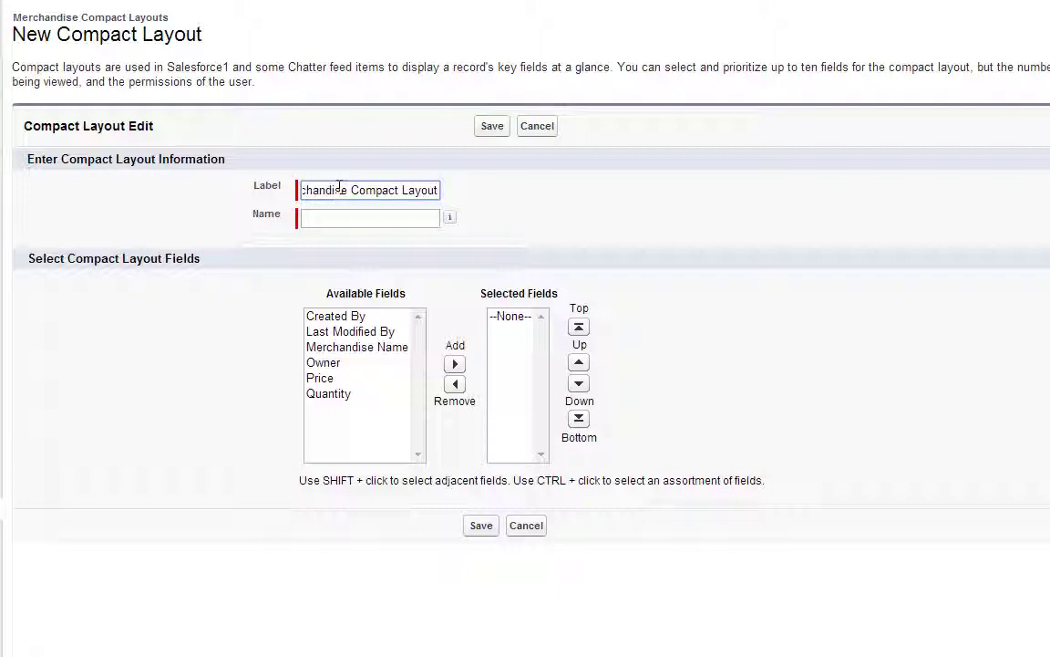
click(387, 346)
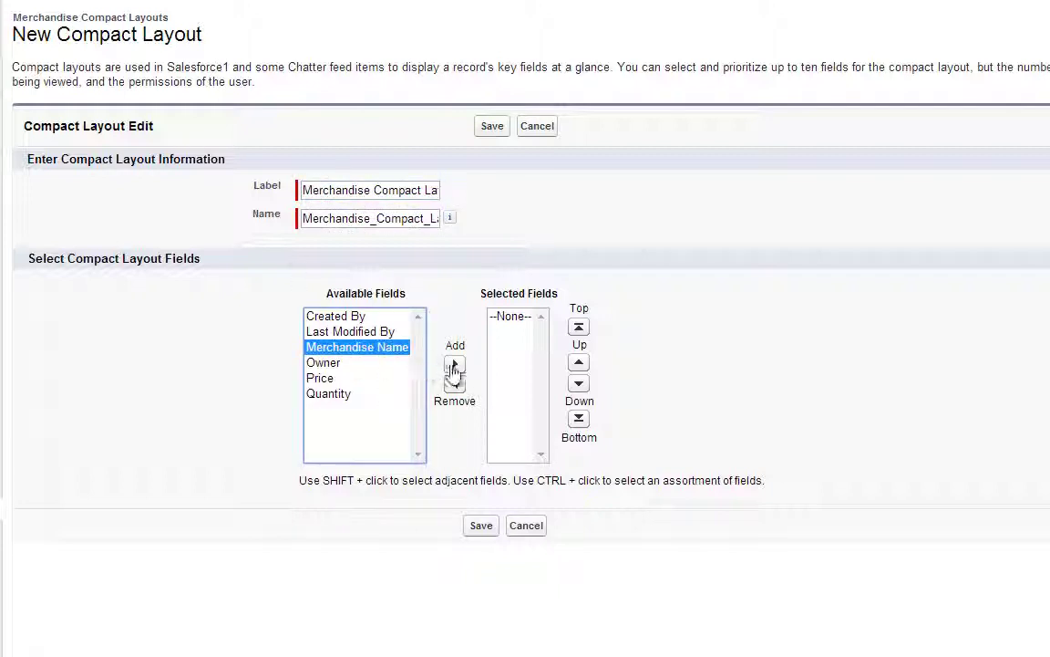
click(453, 367)
click(326, 364)
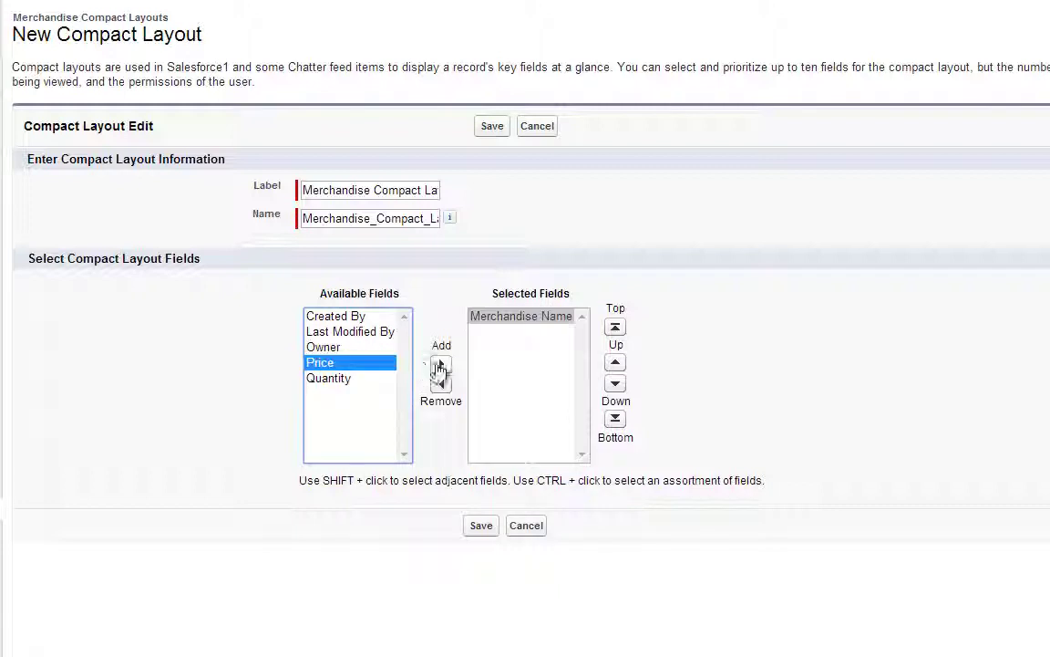
click(441, 365)
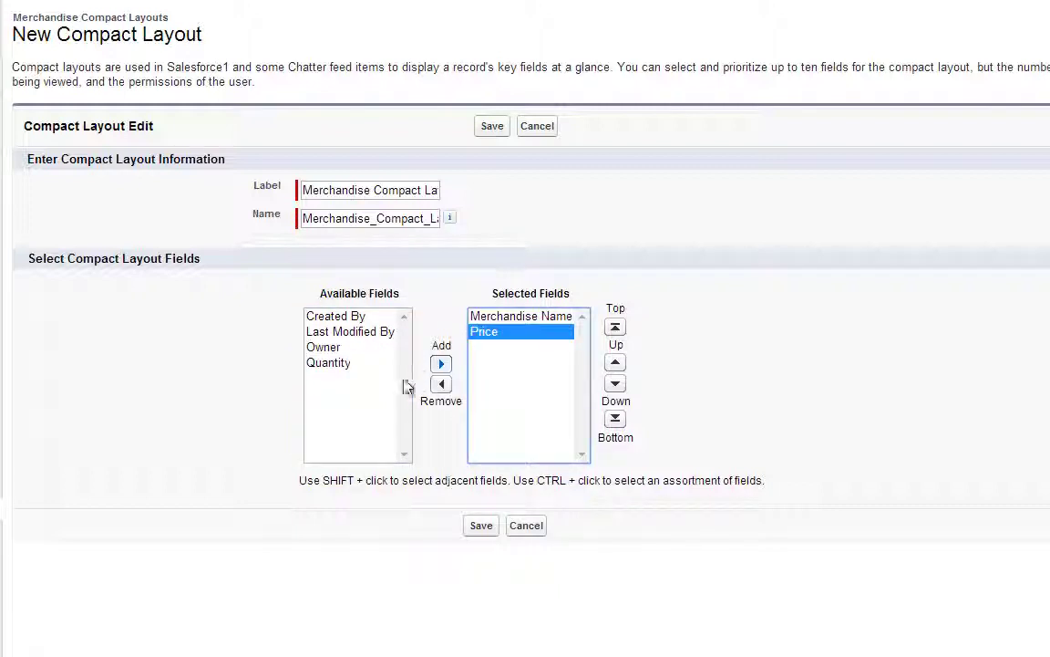
click(335, 363)
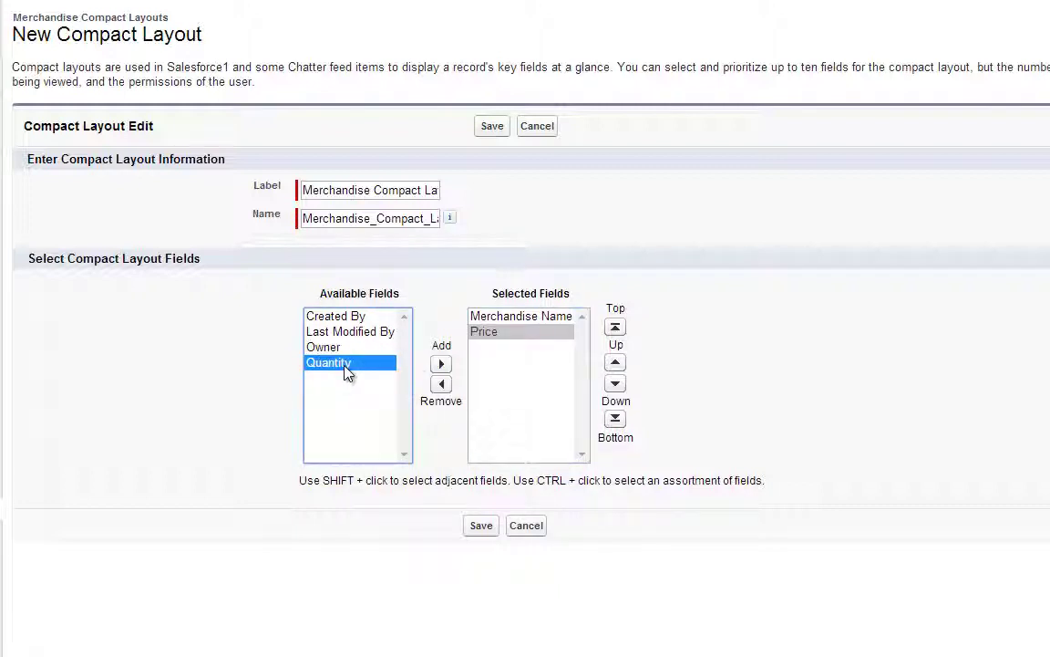
click(441, 365)
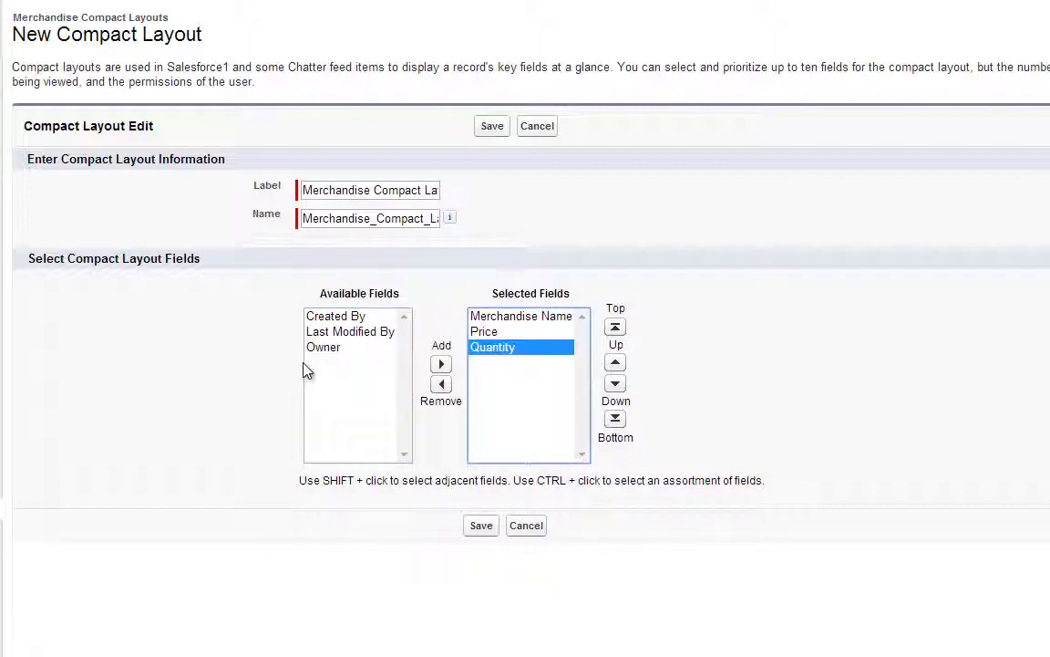
Save the compact layout and assign Merchandise Compact Layout as the primary compact layout.
click(478, 526)
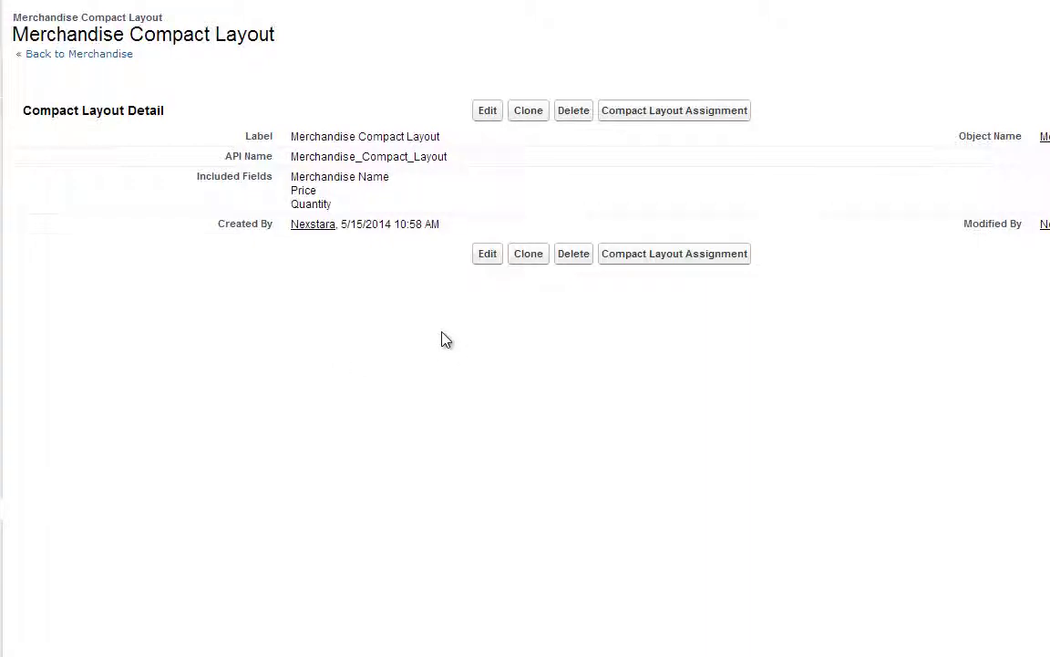
click(731, 110)
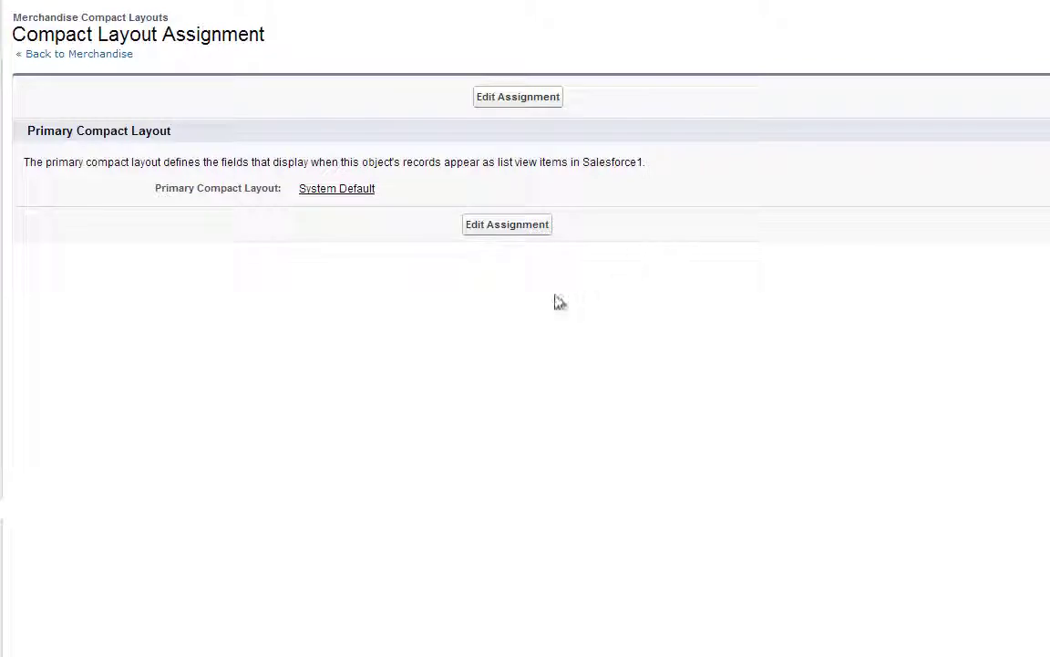
click(512, 235)
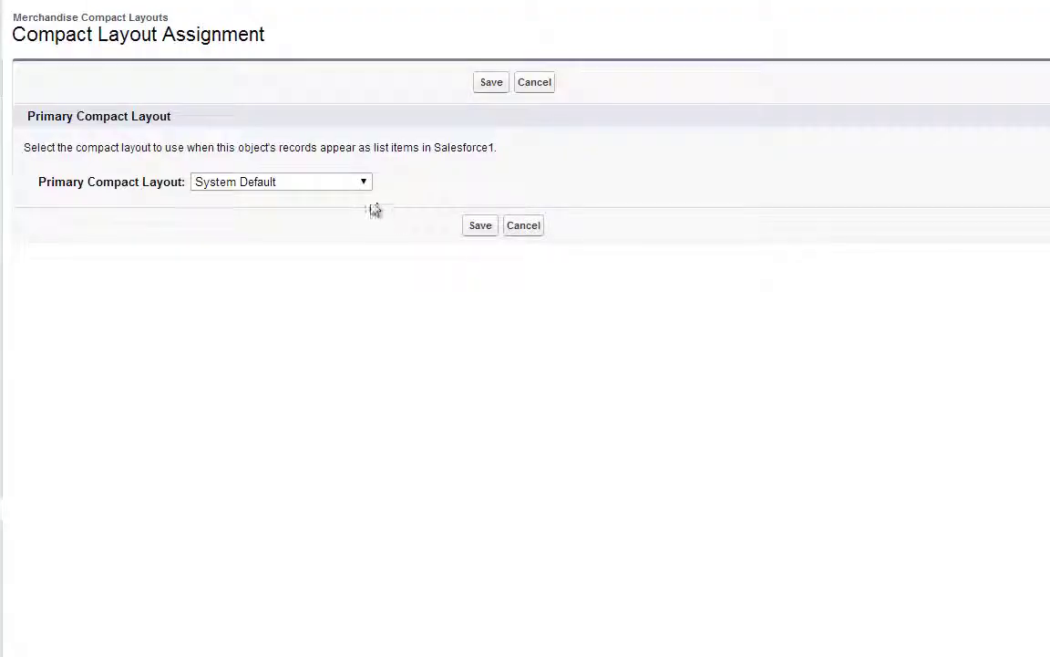
click(360, 187)
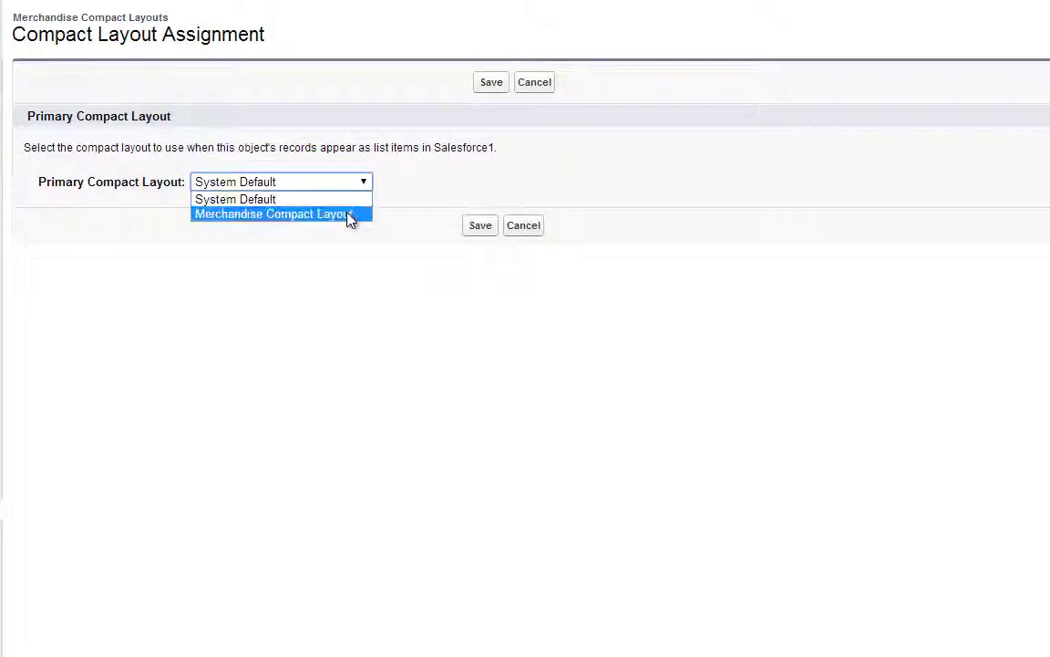
click(346, 215)
click(481, 231)
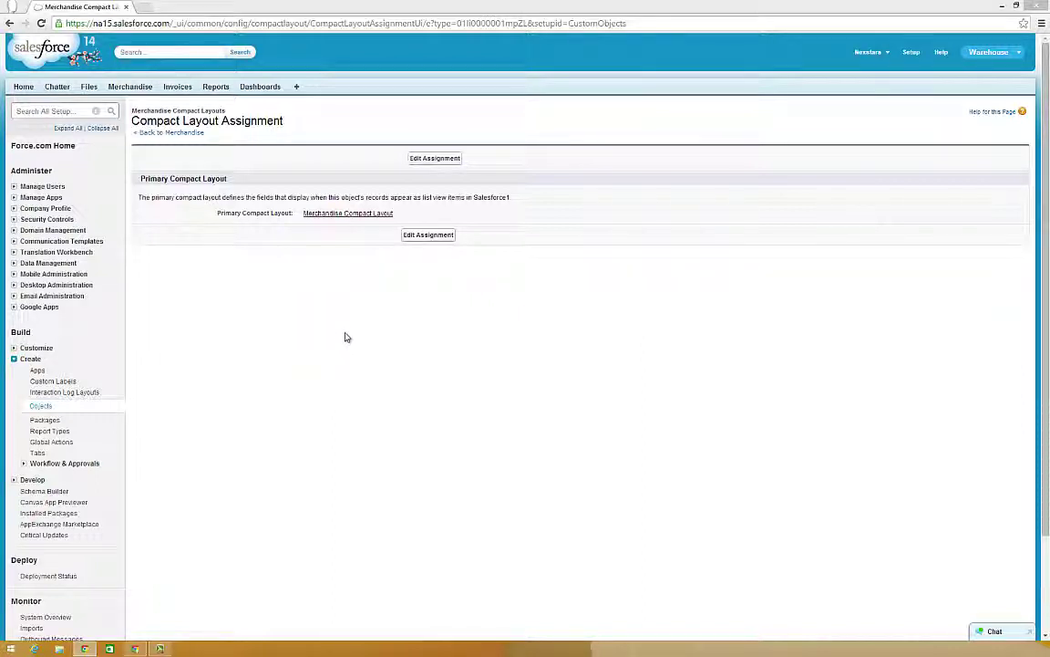
Add Last Modified By from Expanded Lookups to Merchandise Layout's Mobile Cards and save.
click(41, 411)
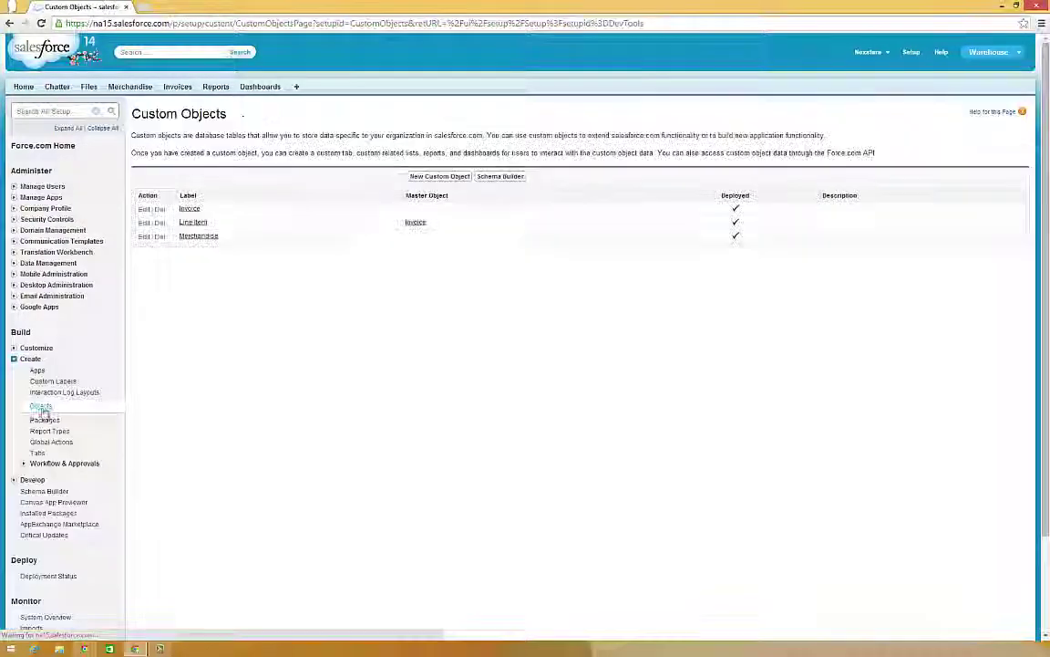
click(199, 236)
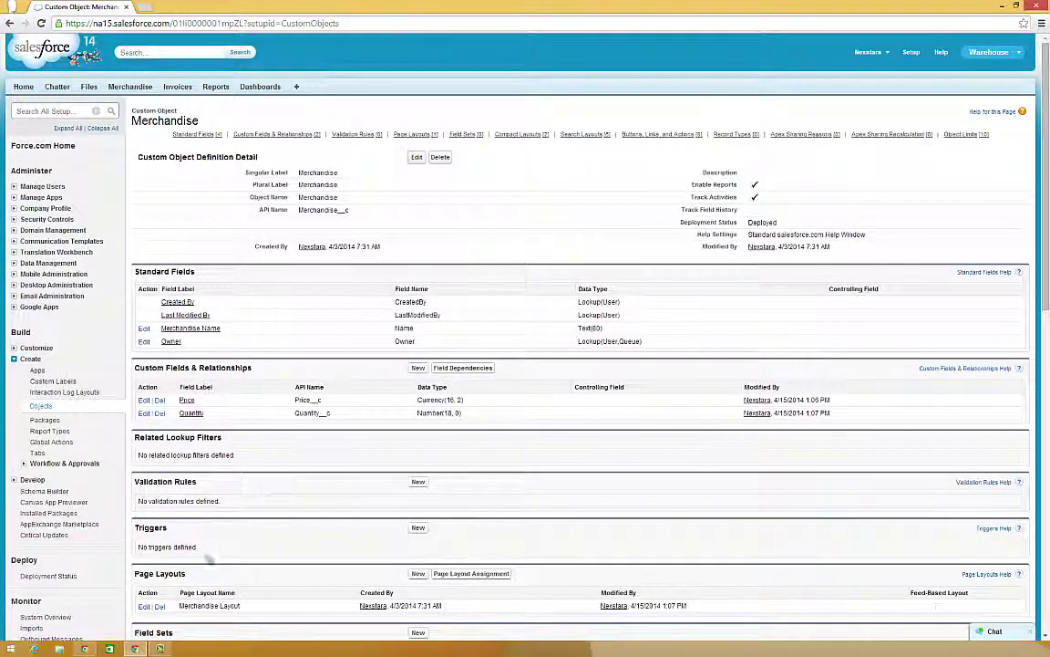
click(143, 606)
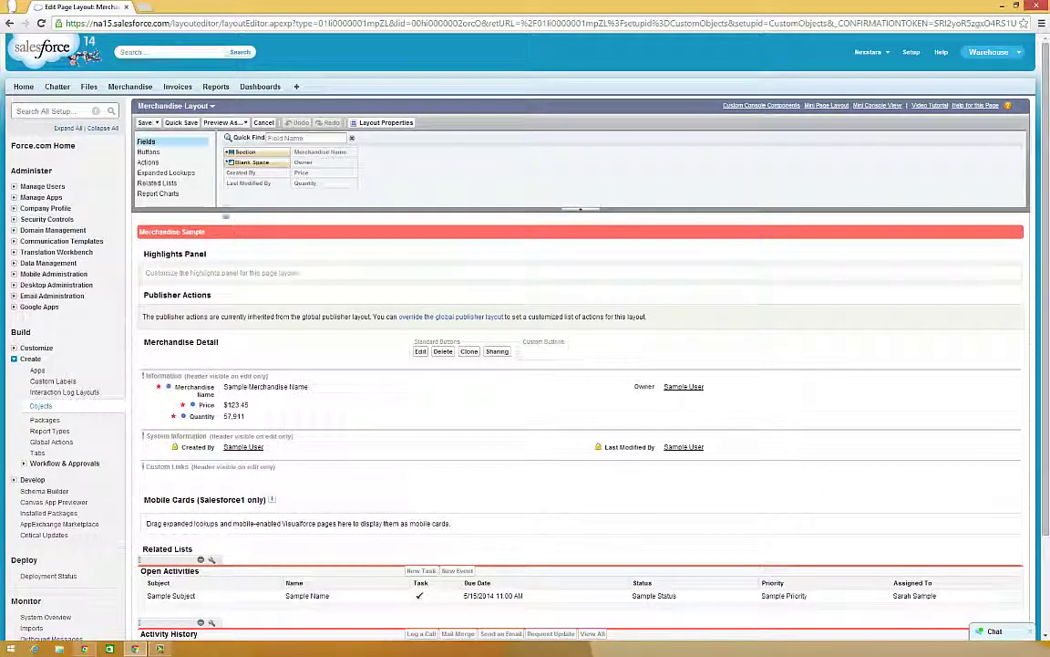
click(193, 173)
scroll(192, 168, down, 2)
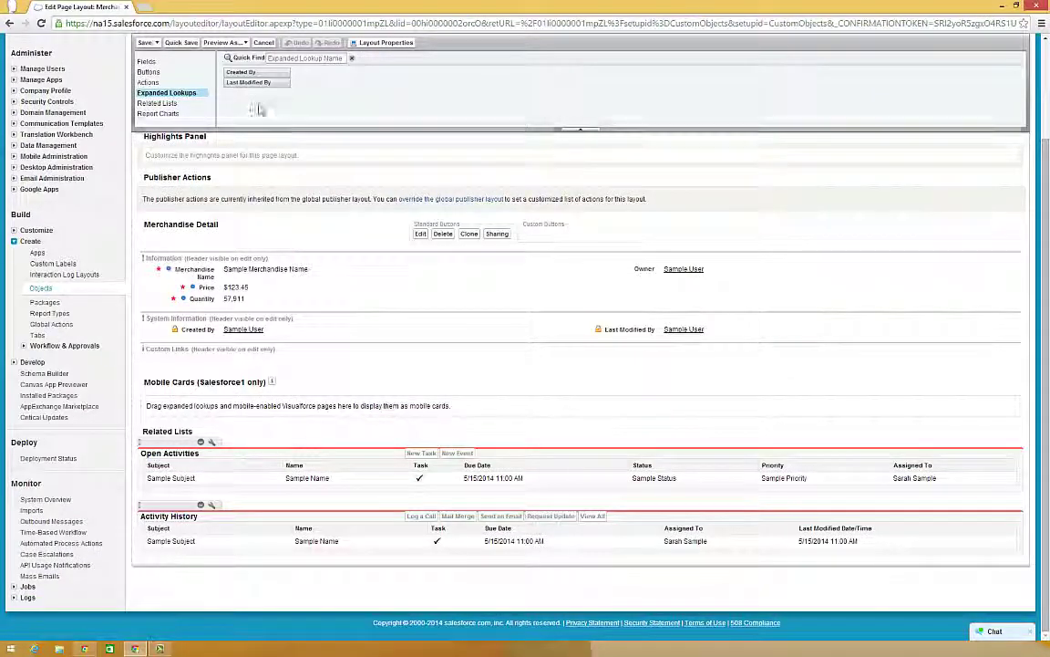
drag(254, 82, 216, 408)
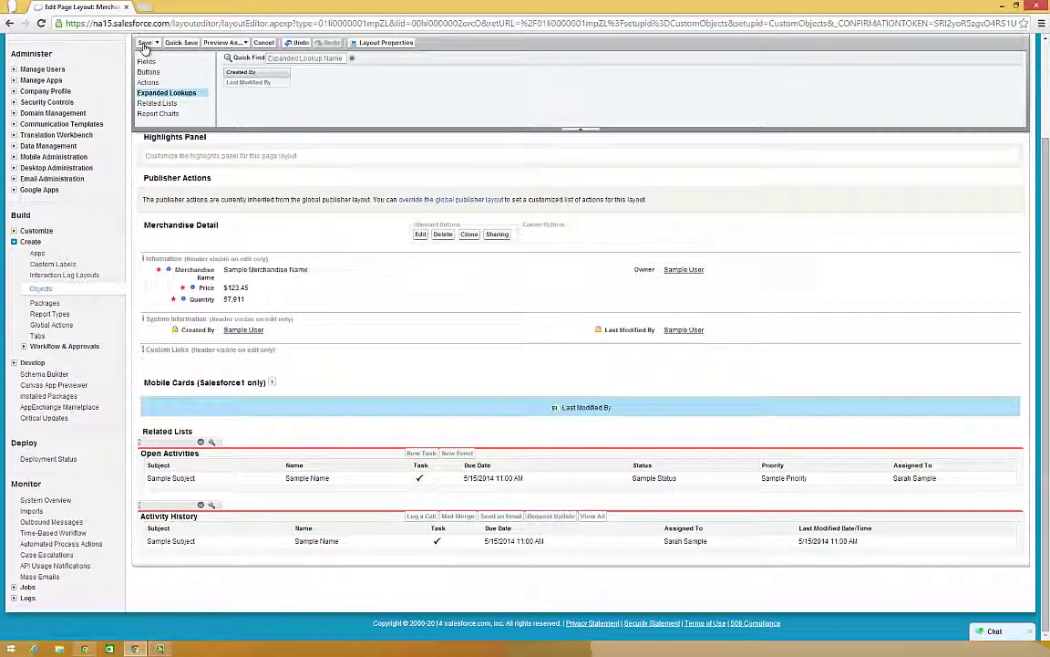
click(145, 44)
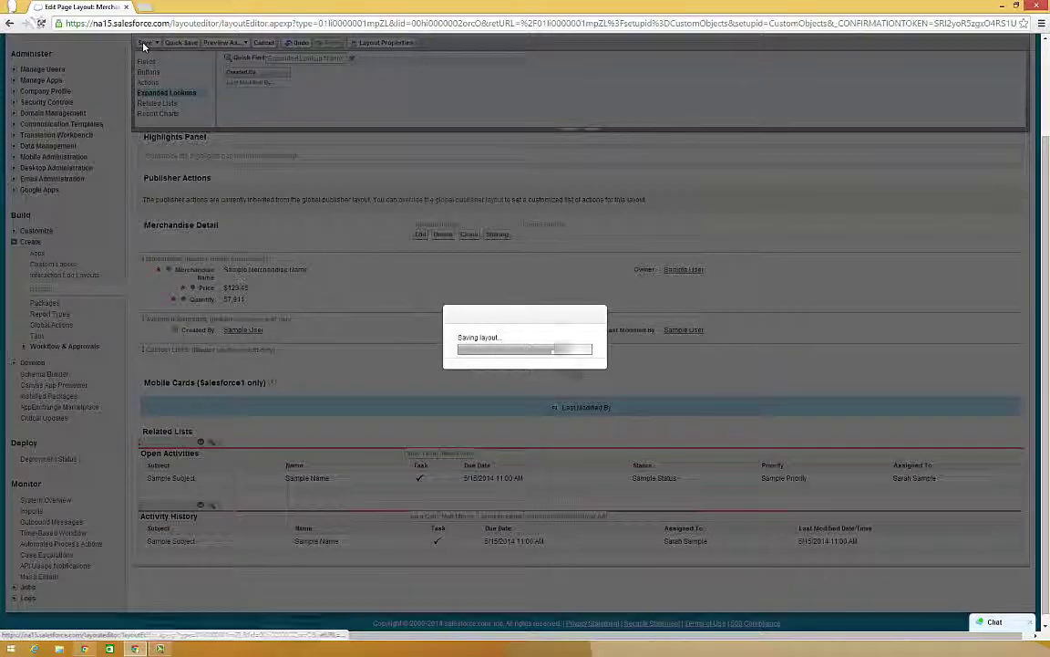